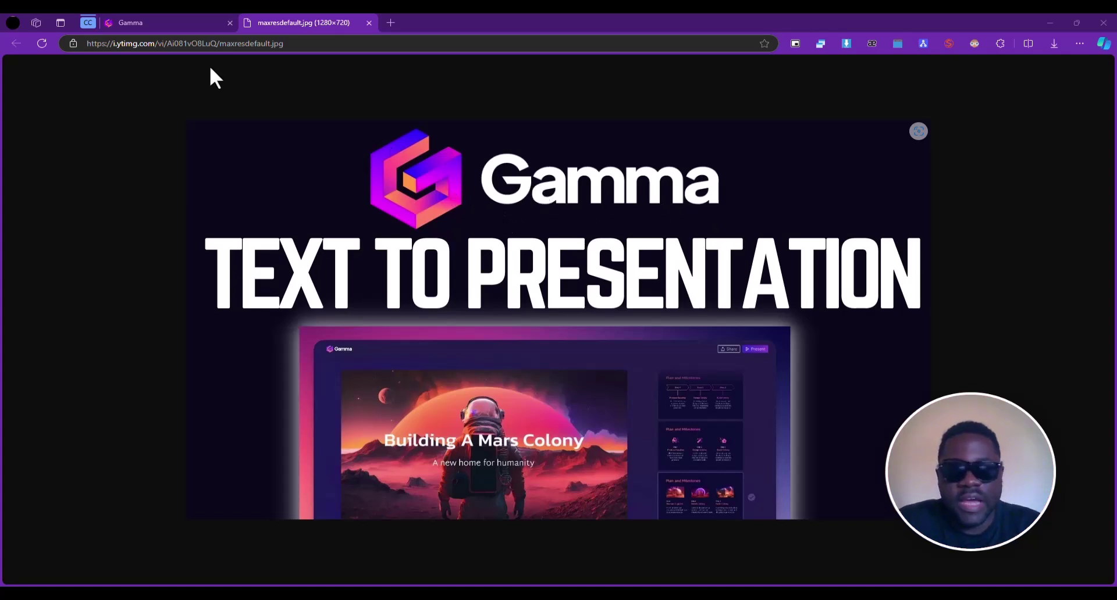
Switch to Gamma and start a new AI creation generated from a one-line prompt.
{"action": "left_click", "coordinate": [159, 17]}
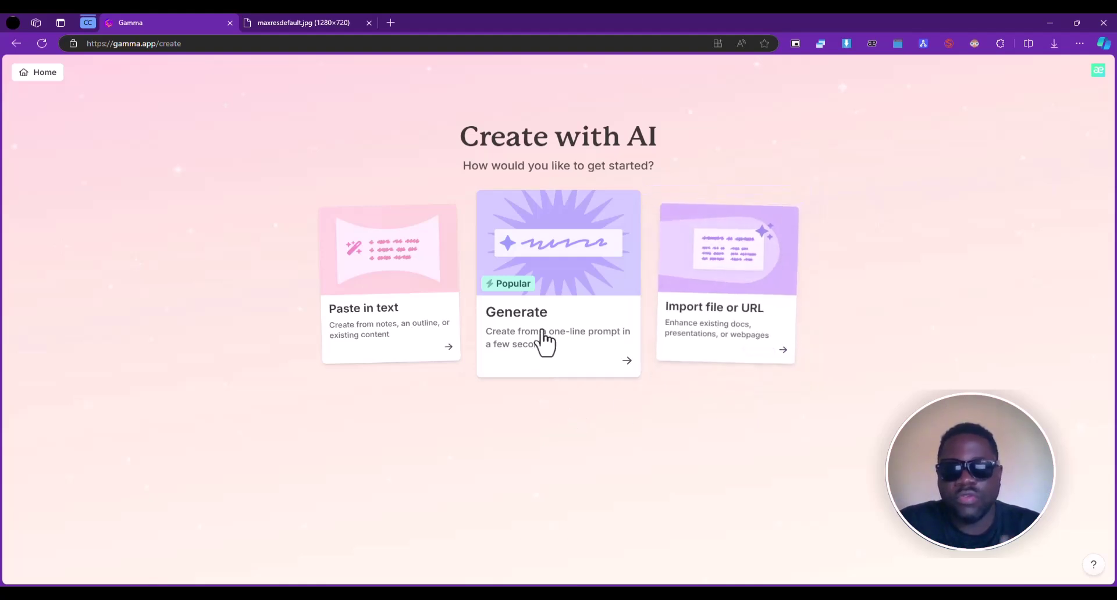
{"action": "left_click", "coordinate": [582, 335]}
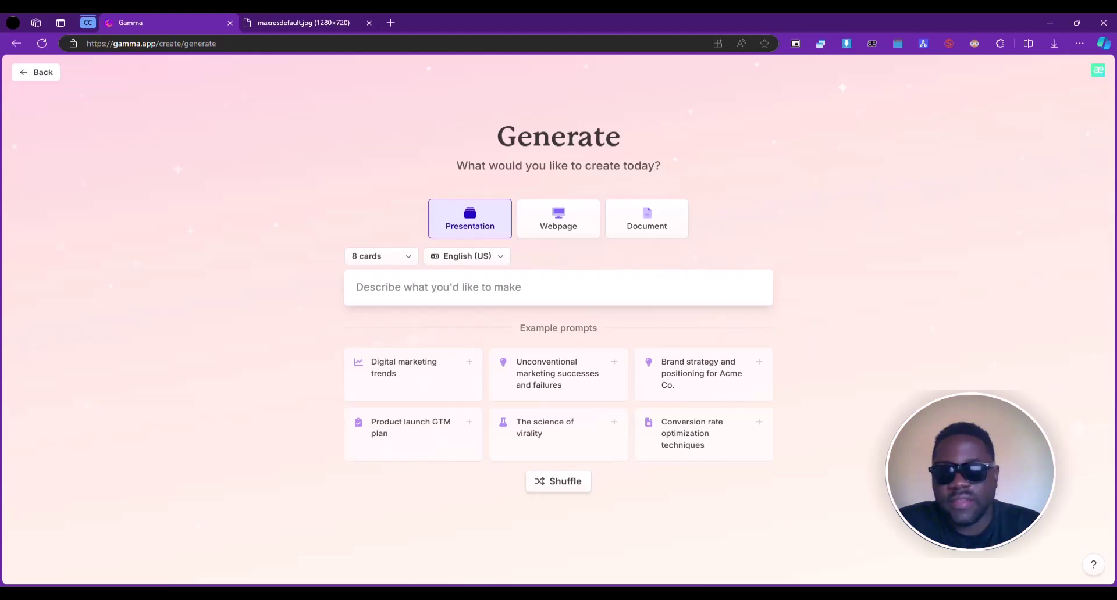
{"action": "key", "text": "super+a"}
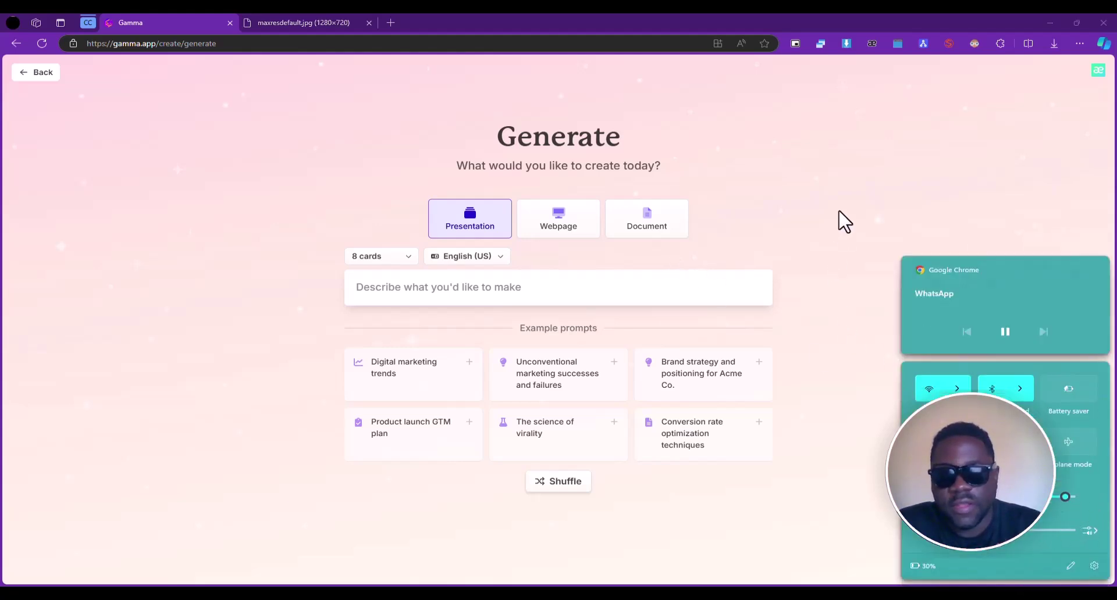
{"action": "left_click", "coordinate": [770, 236]}
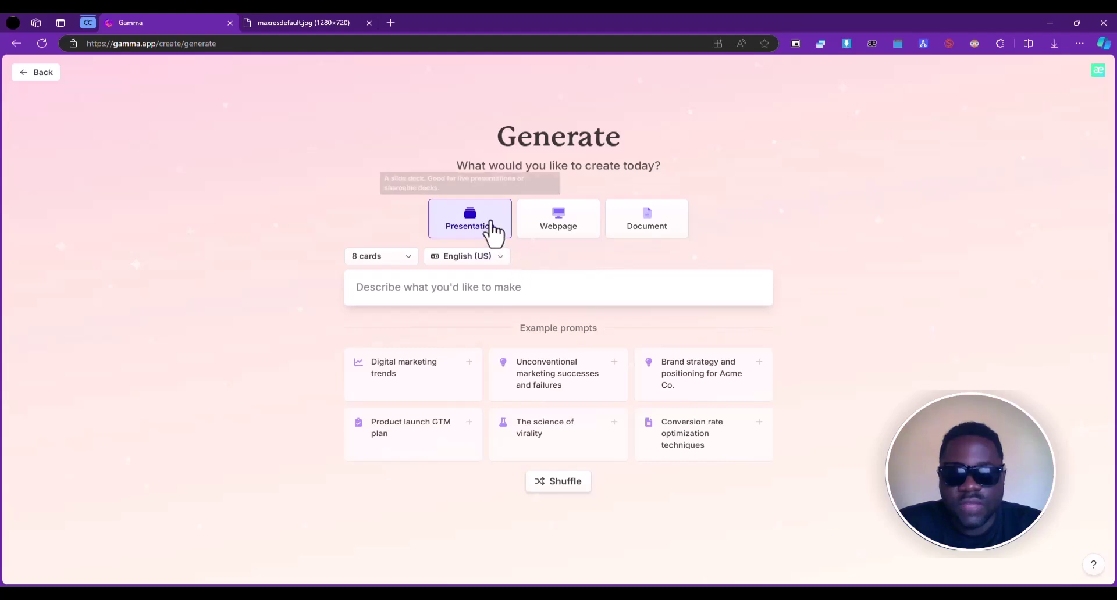
Compare the Document and Webpage output types with their example prompts, then return to Presentation.
{"action": "left_click", "coordinate": [640, 230]}
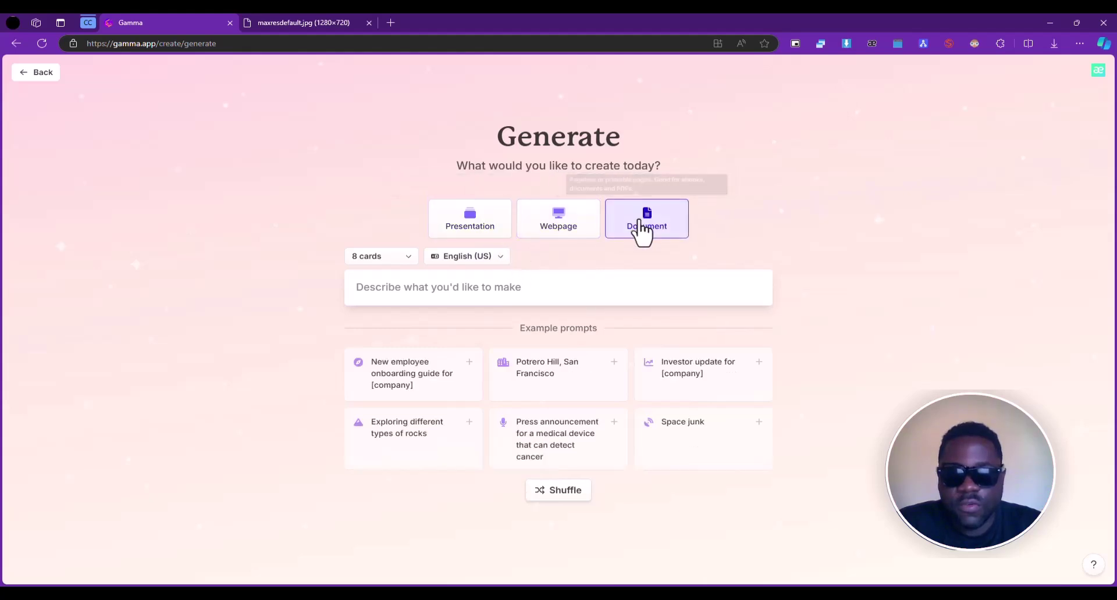
{"action": "left_click", "coordinate": [562, 233]}
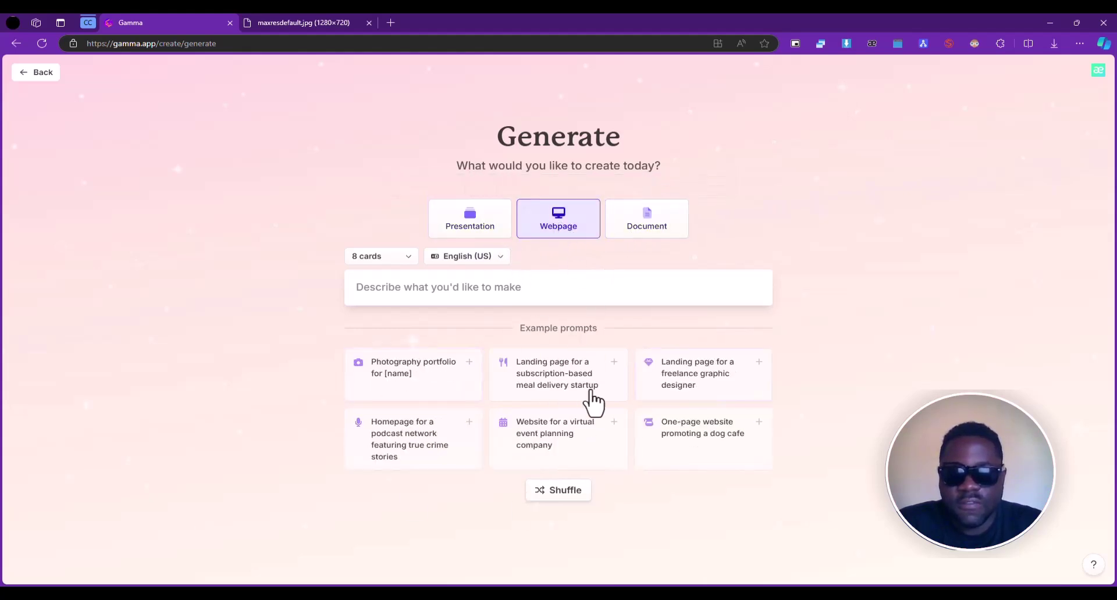
{"action": "left_click", "coordinate": [672, 221]}
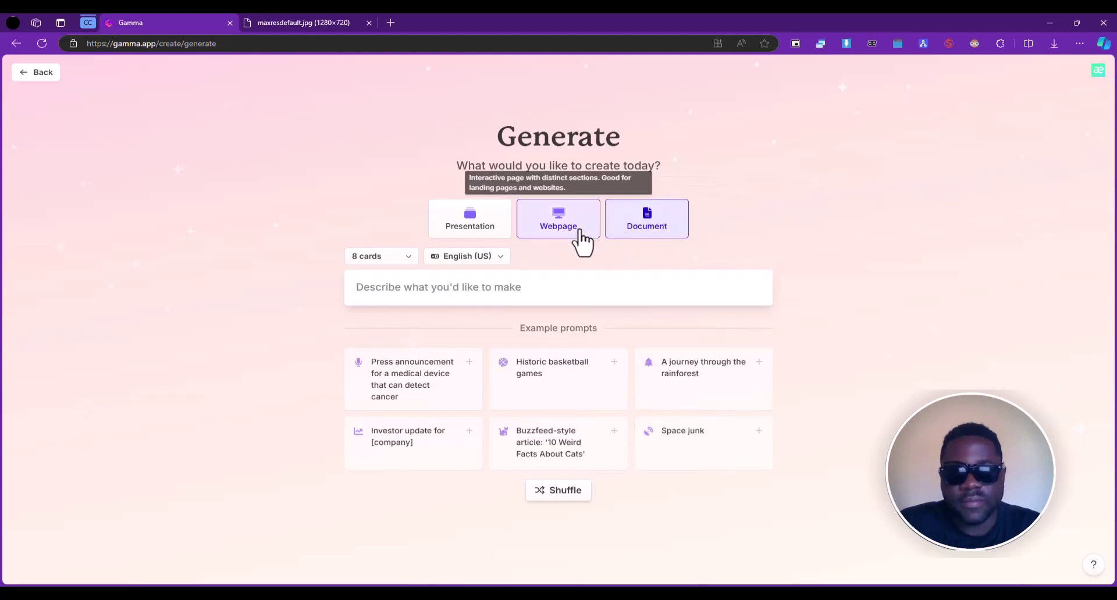
{"action": "left_click", "coordinate": [573, 232]}
{"action": "left_click", "coordinate": [468, 227]}
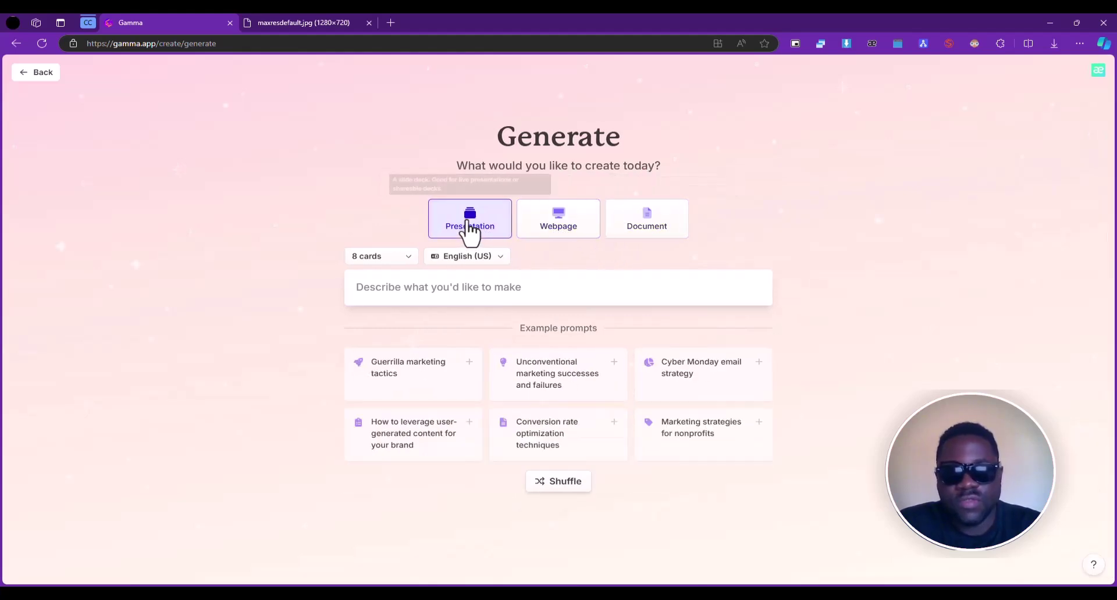
Look through the available card counts and output languages without changing either setting.
{"action": "left_click", "coordinate": [397, 269]}
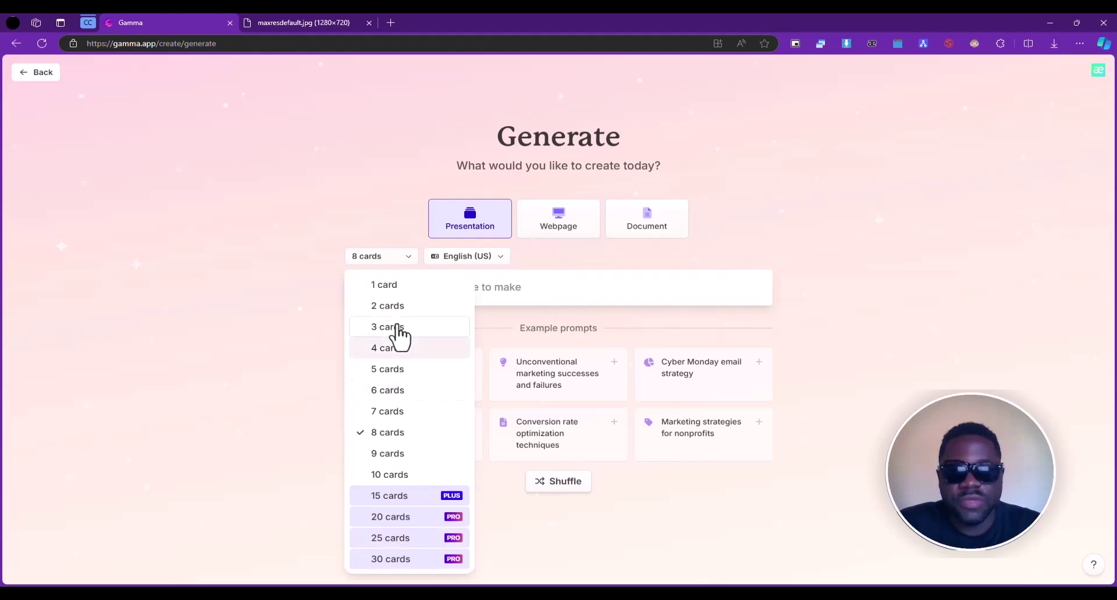
{"action": "left_click", "coordinate": [247, 289]}
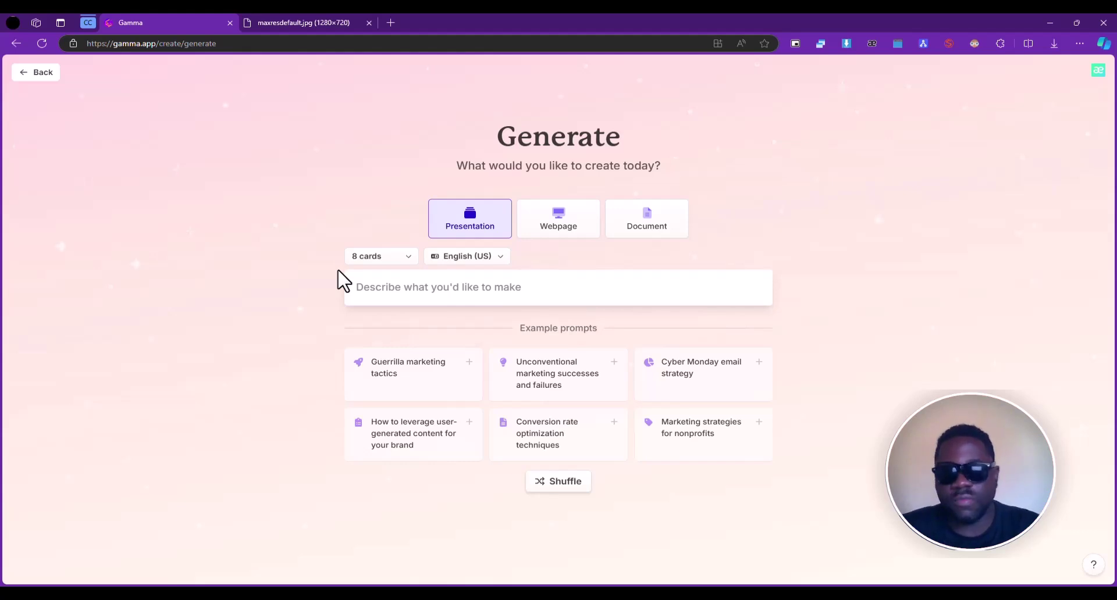
{"action": "left_click", "coordinate": [459, 258]}
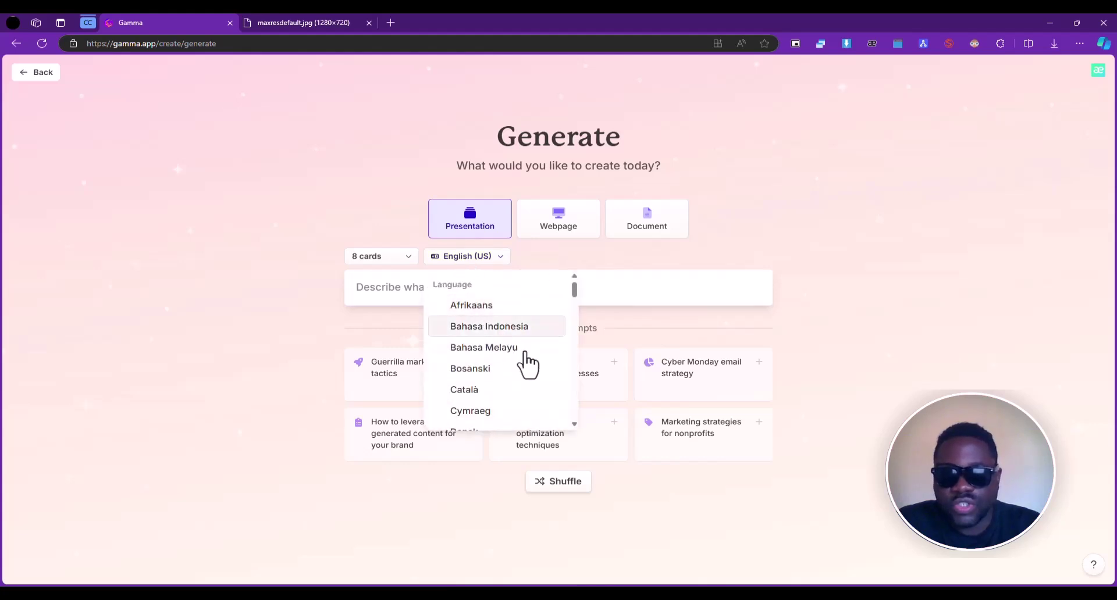
{"action": "scroll", "coordinate": [553, 365], "scroll_direction": "down", "scroll_amount": 10}
{"action": "scroll", "coordinate": [506, 349], "scroll_direction": "down", "scroll_amount": 5}
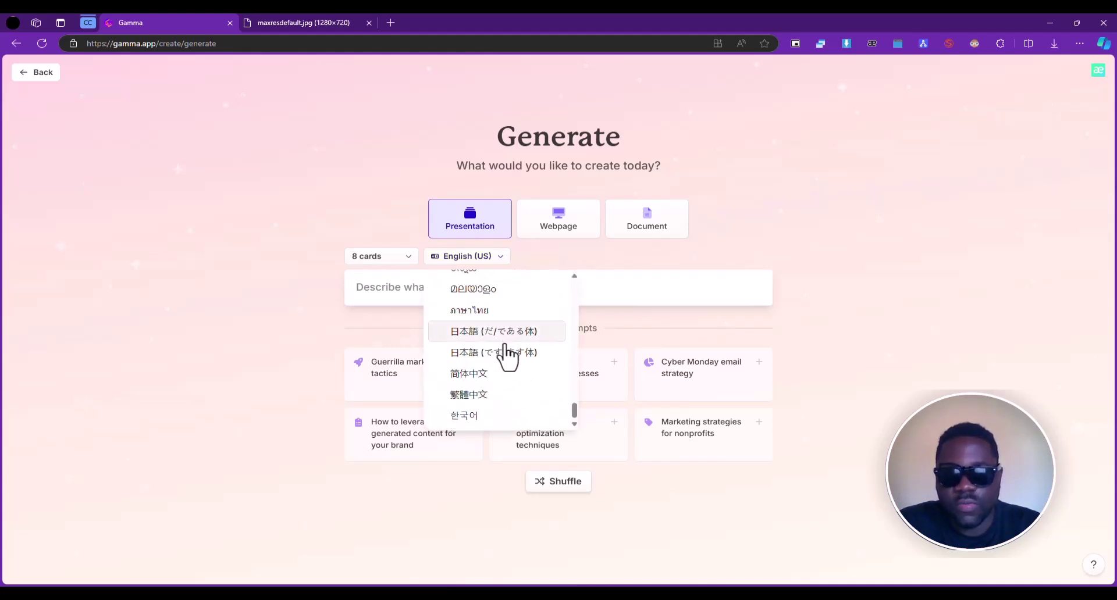
{"action": "left_click", "coordinate": [251, 323]}
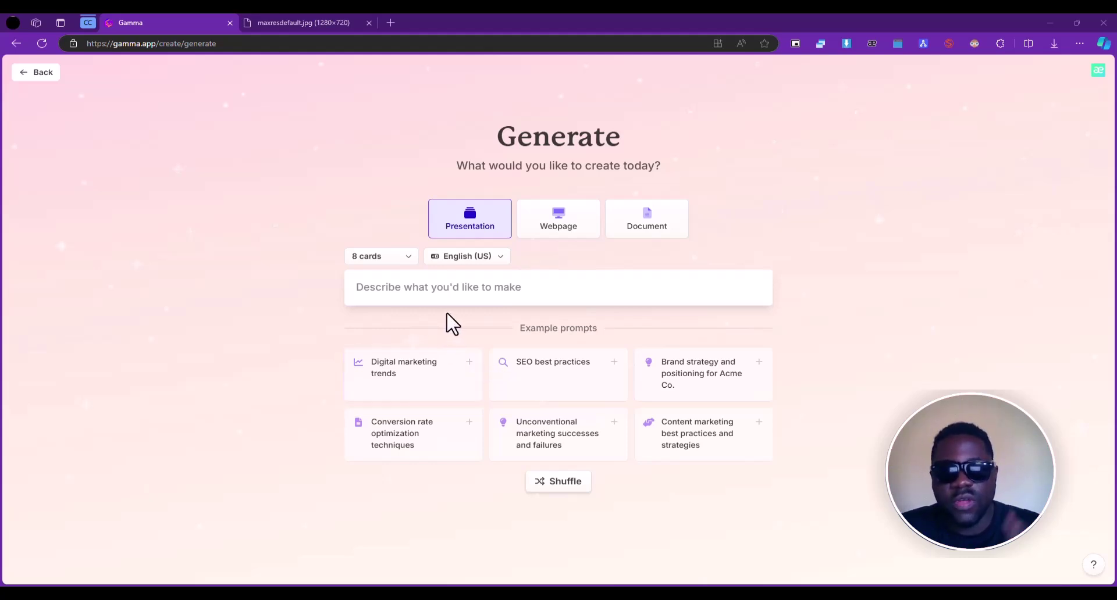
Generate a presentation outline from the prompt "a study on the planes in our solar system".
{"action": "left_click", "coordinate": [454, 288]}
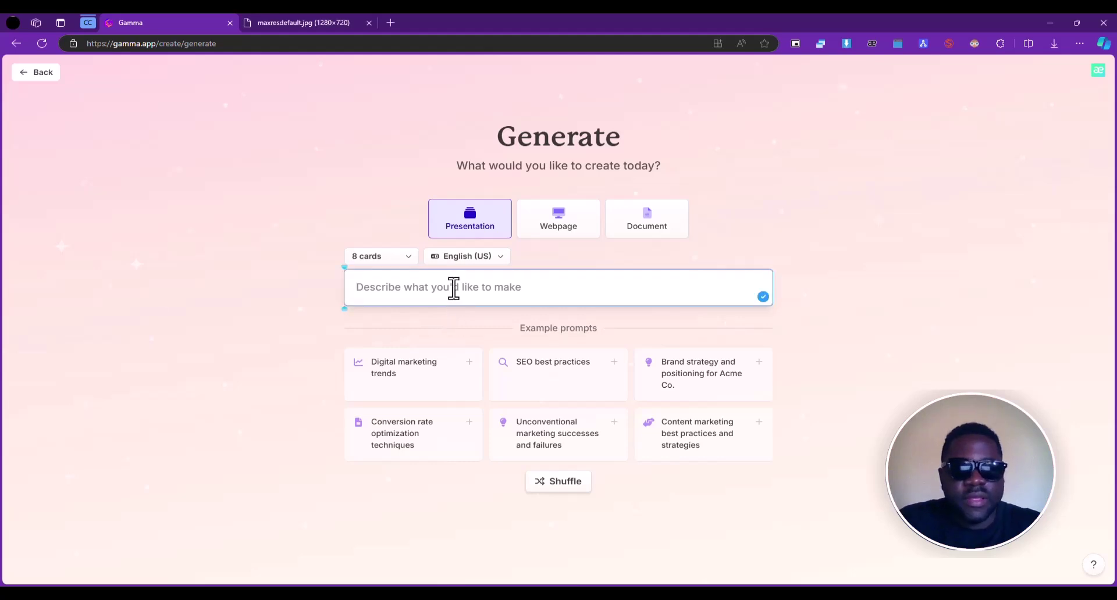
{"action": "type", "text": "a study "}
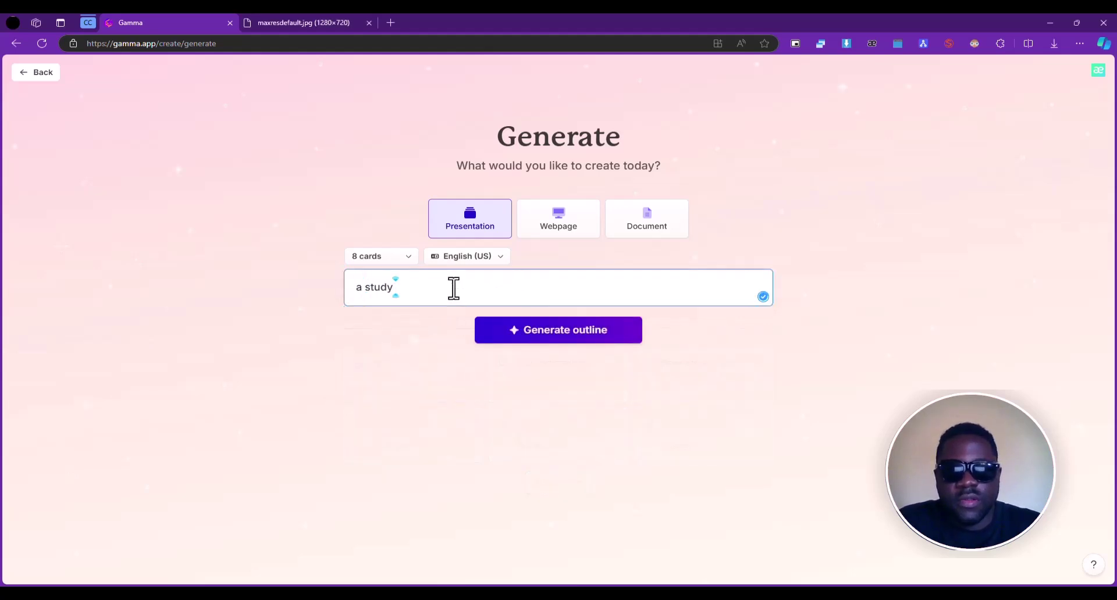
{"action": "type", "text": "on the planet"}
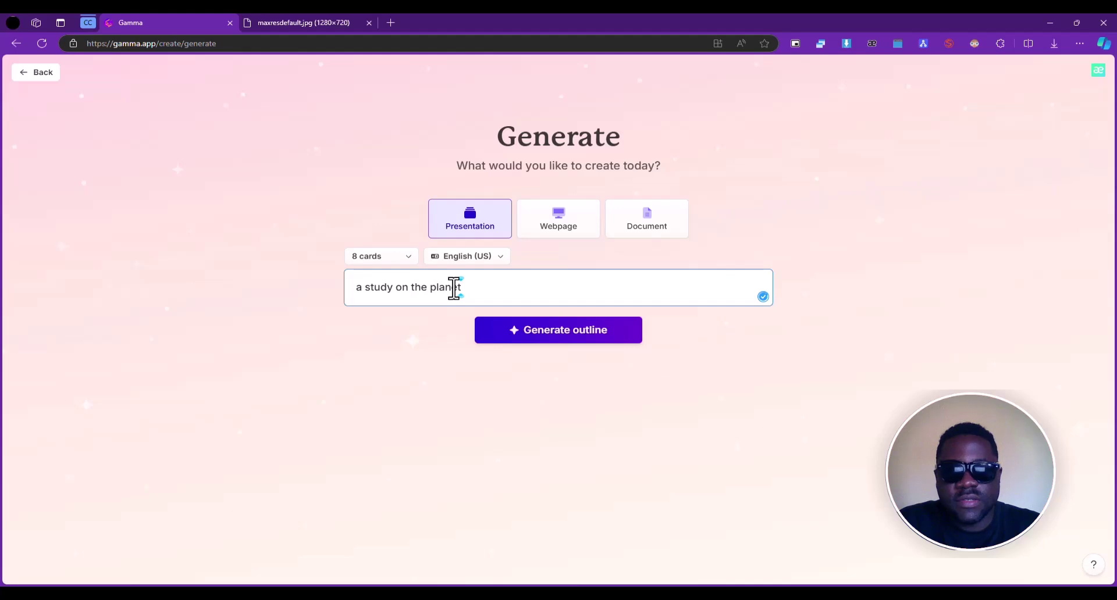
{"action": "key", "text": "BackSpace"}
{"action": "type", "text": "s in our solar system"}
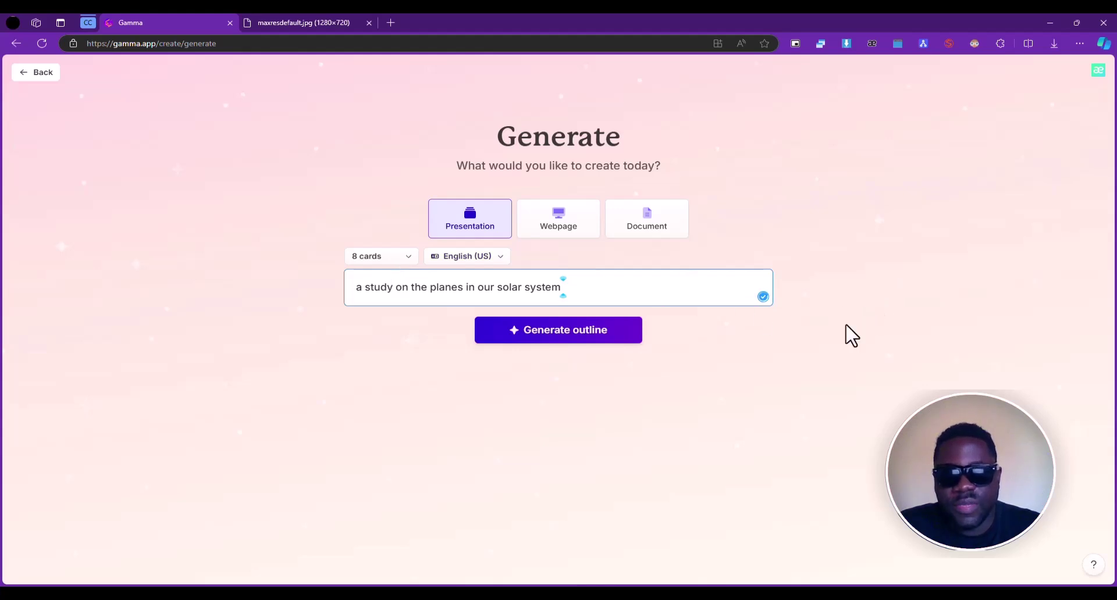
{"action": "left_click", "coordinate": [562, 342]}
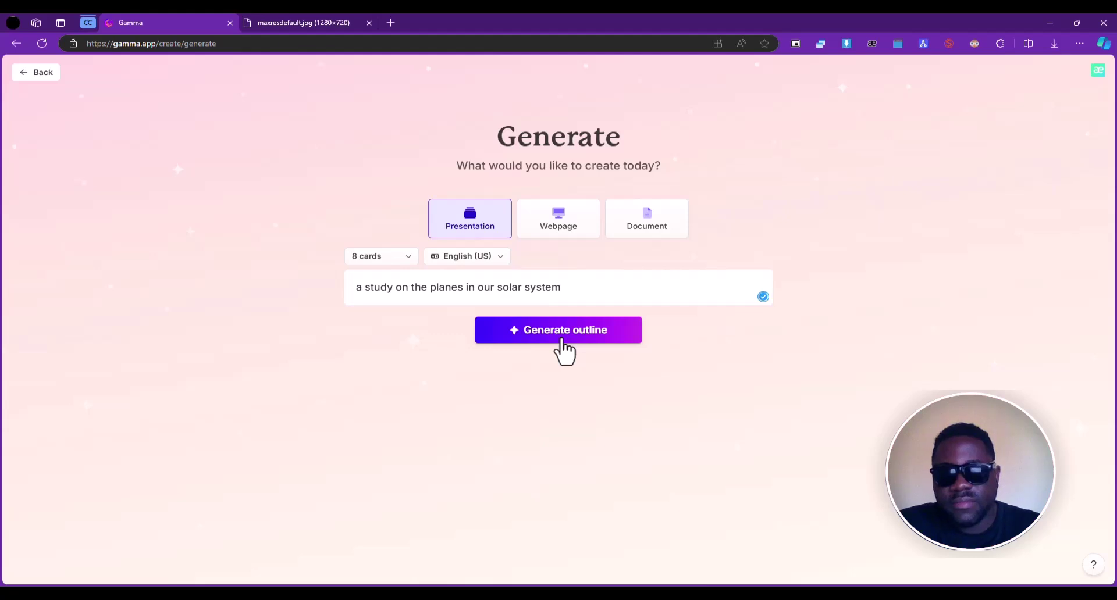
{"action": "left_click", "coordinate": [563, 341]}
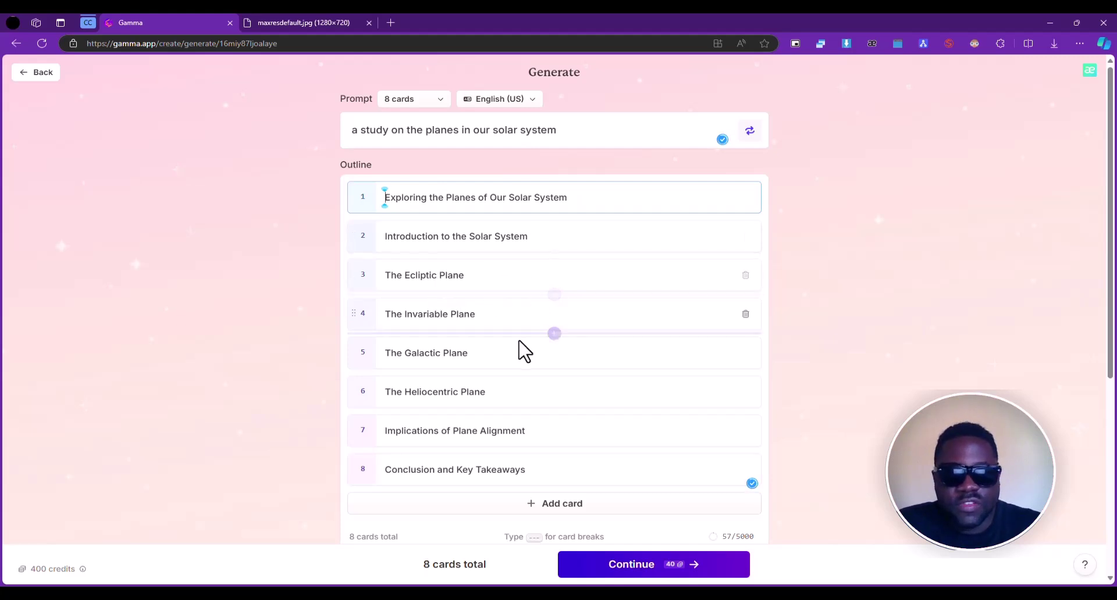
Replace the title of the first outline card with "The sun".
{"action": "scroll", "coordinate": [507, 399], "scroll_direction": "down", "scroll_amount": 5}
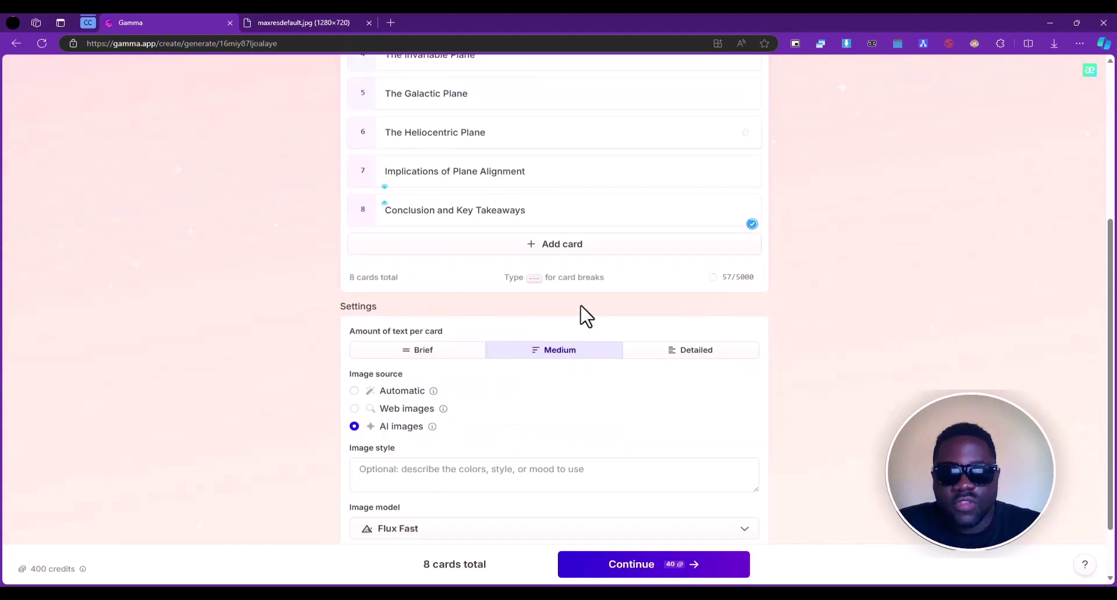
{"action": "scroll", "coordinate": [563, 251], "scroll_direction": "up", "scroll_amount": 5}
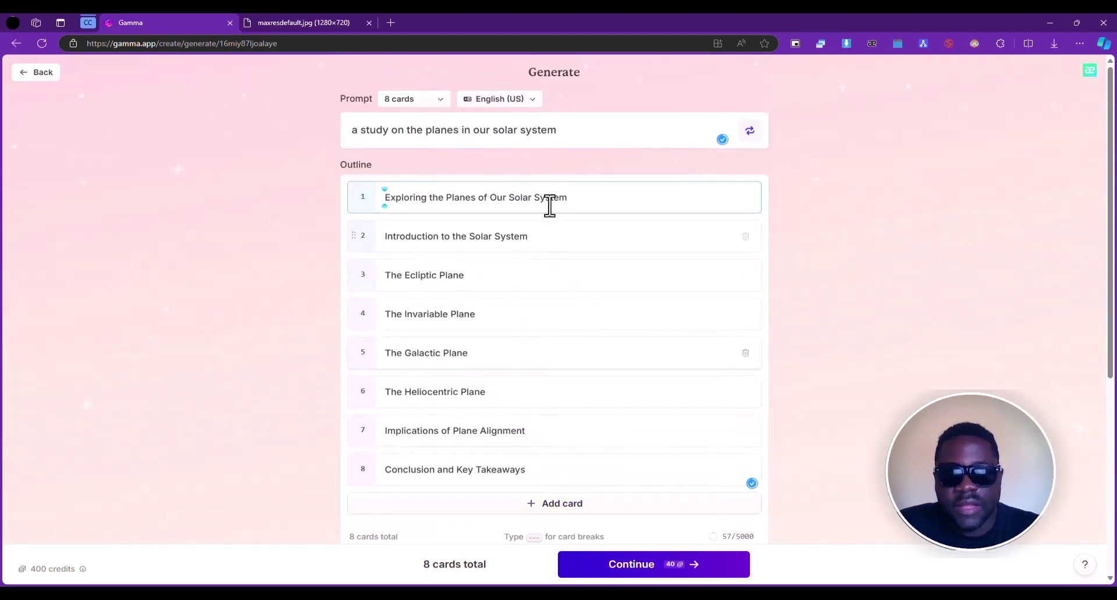
{"action": "left_click_drag", "start_coordinate": [577, 197], "coordinate": [379, 204]}
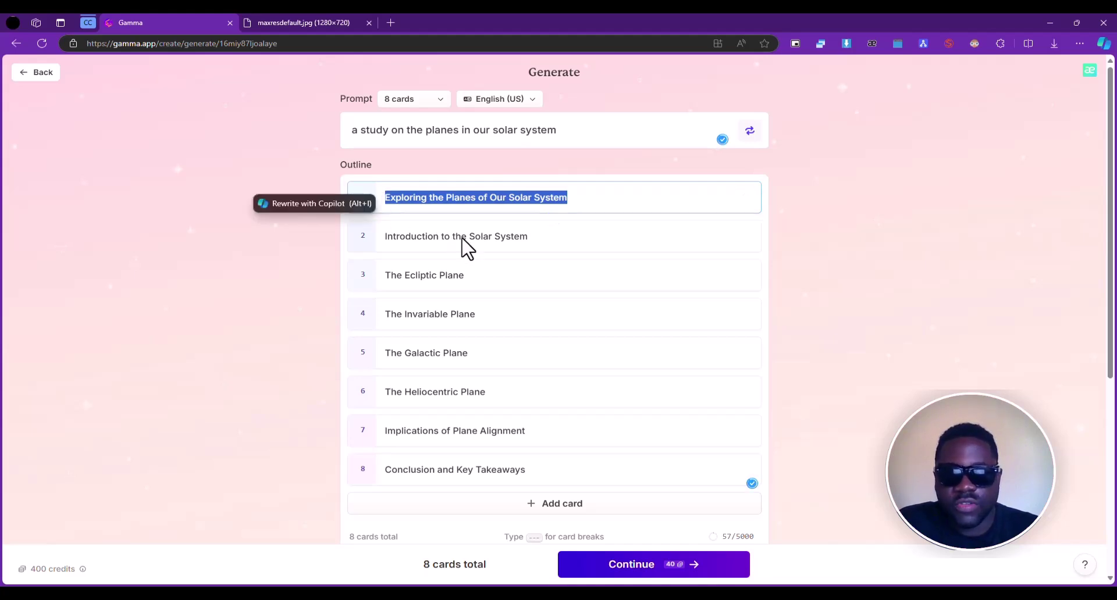
{"action": "type", "text": "The sun"}
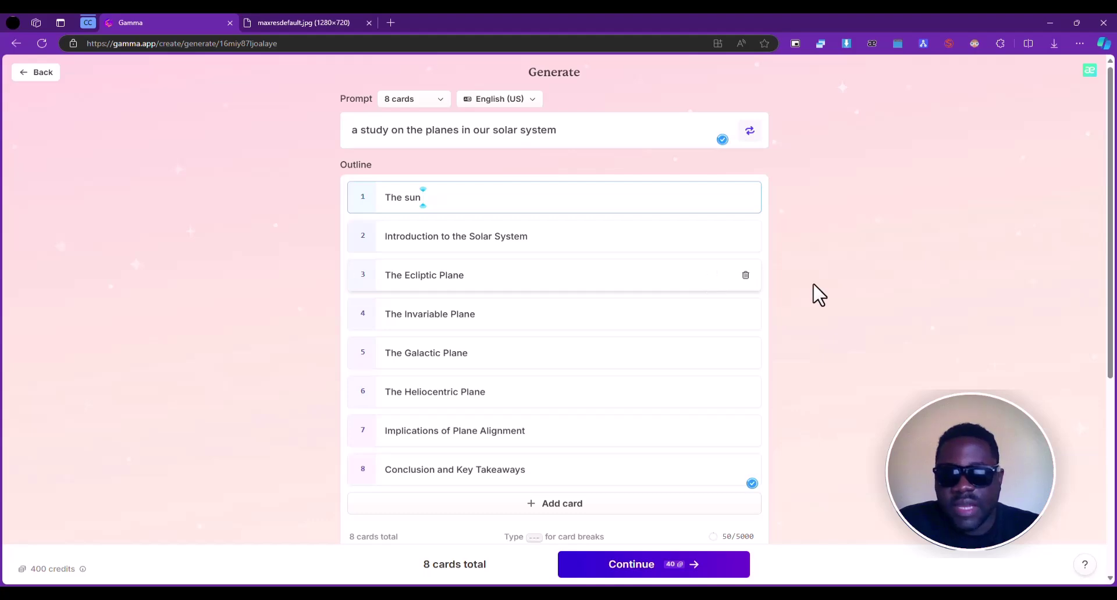
Try the AI images and Web images sources in the generation settings and set the image source to Automatic.
{"action": "scroll", "coordinate": [822, 294], "scroll_direction": "down", "scroll_amount": 4}
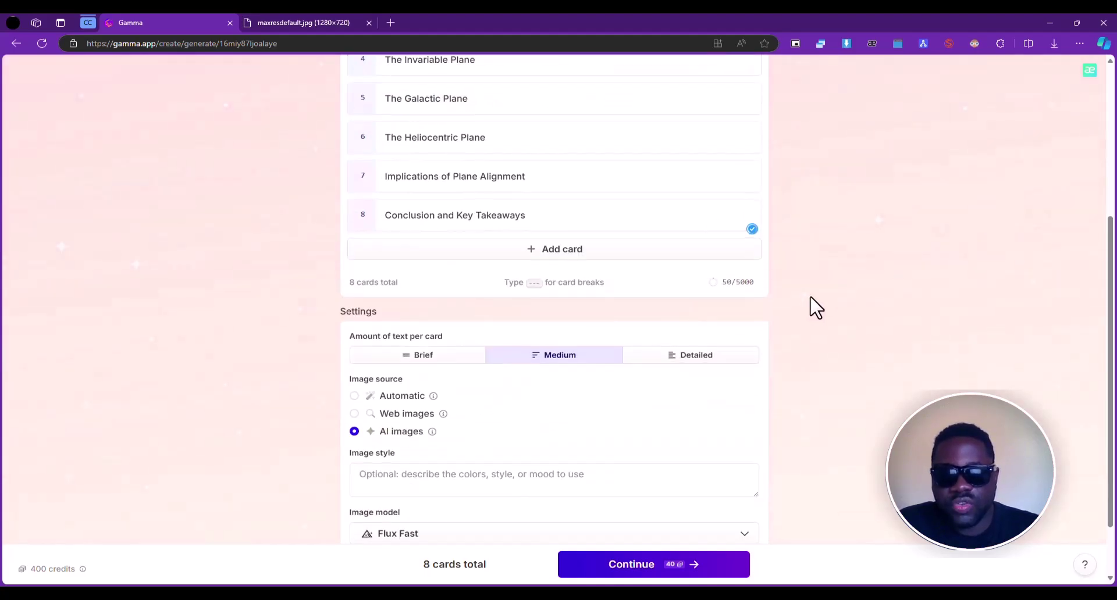
{"action": "scroll", "coordinate": [768, 318], "scroll_direction": "down", "scroll_amount": 1}
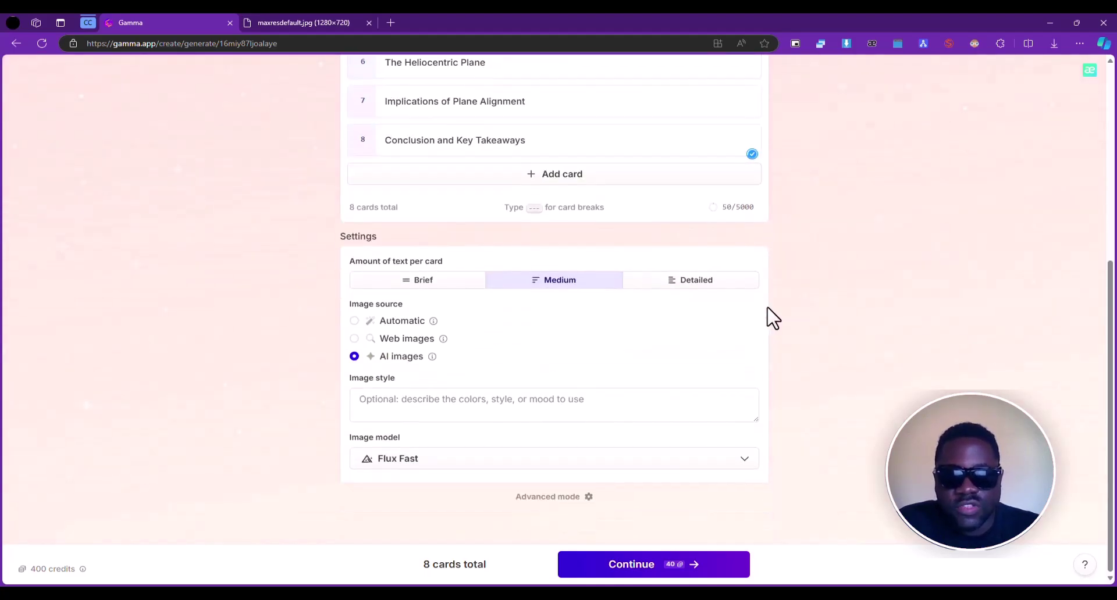
{"action": "scroll", "coordinate": [584, 194], "scroll_direction": "up", "scroll_amount": 5}
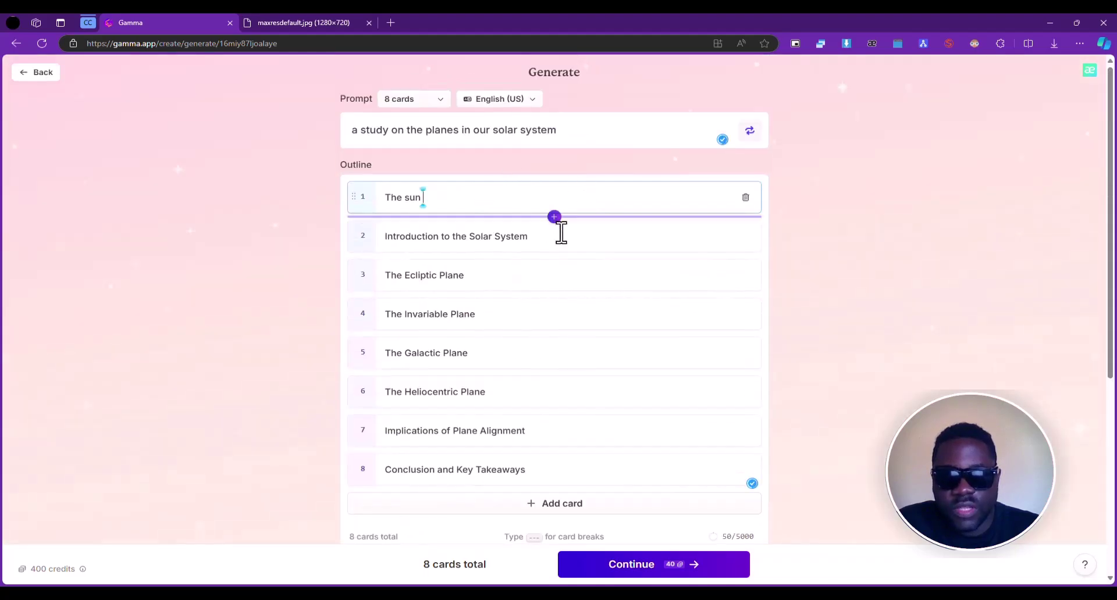
{"action": "scroll", "coordinate": [573, 308], "scroll_direction": "down", "scroll_amount": 4}
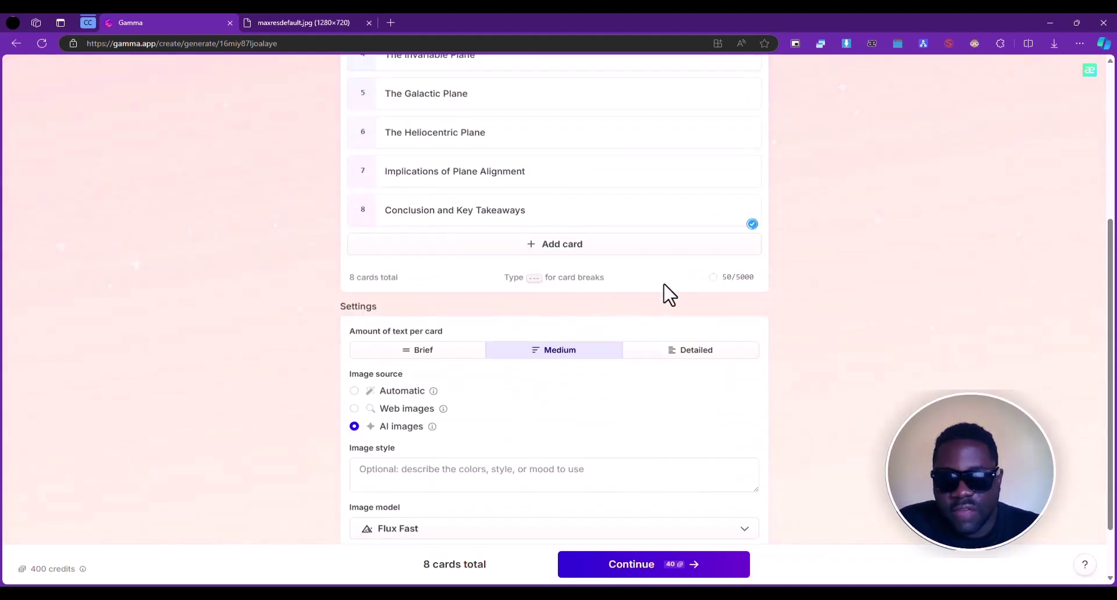
{"action": "scroll", "coordinate": [665, 302], "scroll_direction": "down", "scroll_amount": 1}
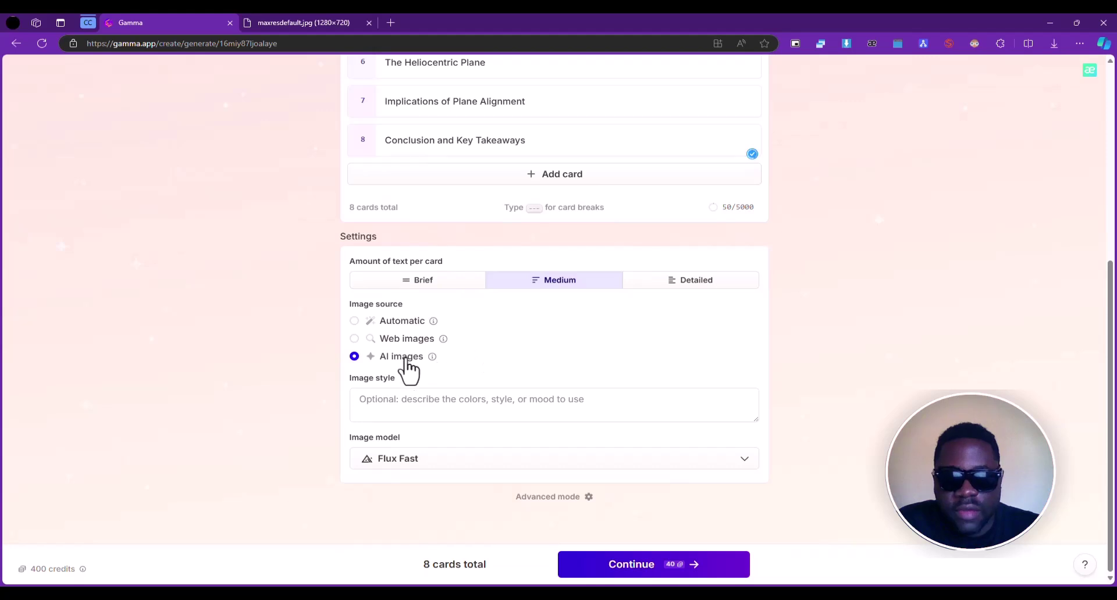
{"action": "left_click", "coordinate": [356, 322]}
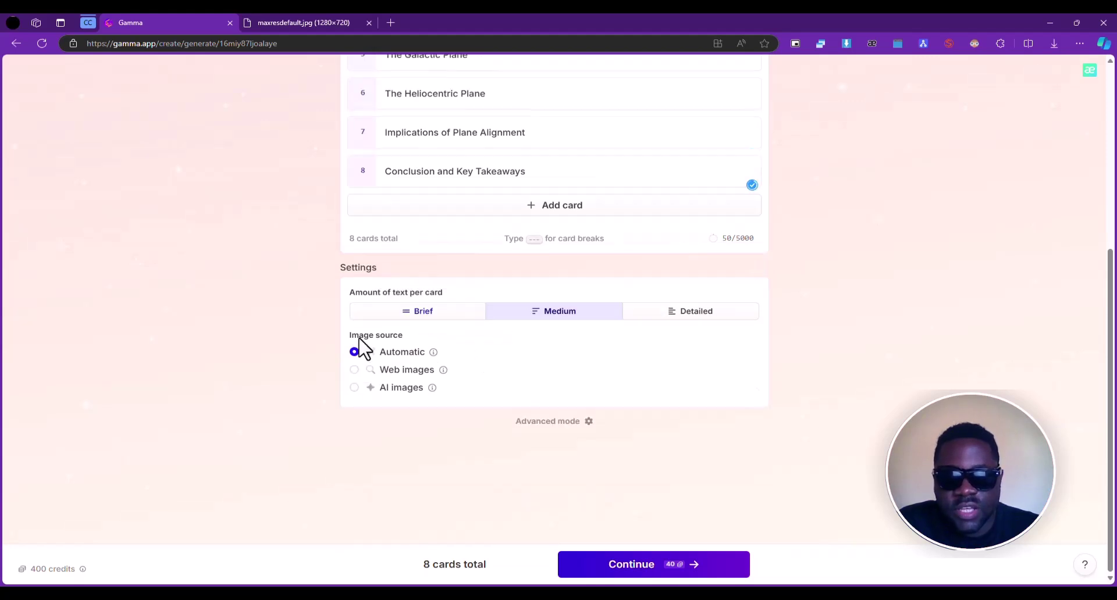
{"action": "left_click", "coordinate": [355, 388]}
{"action": "left_click", "coordinate": [354, 372]}
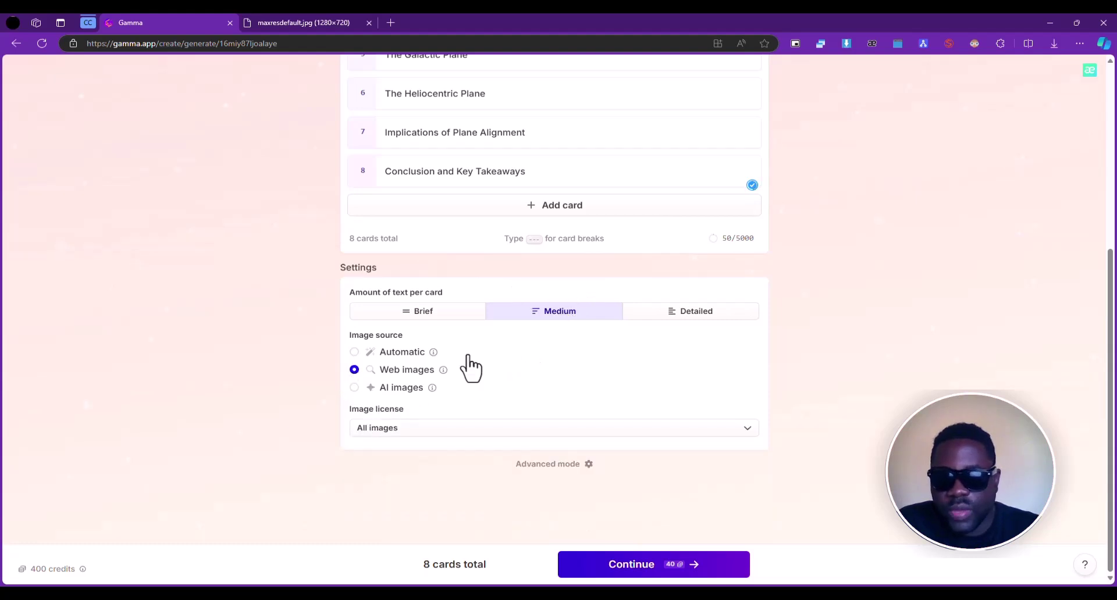
{"action": "left_click", "coordinate": [355, 353]}
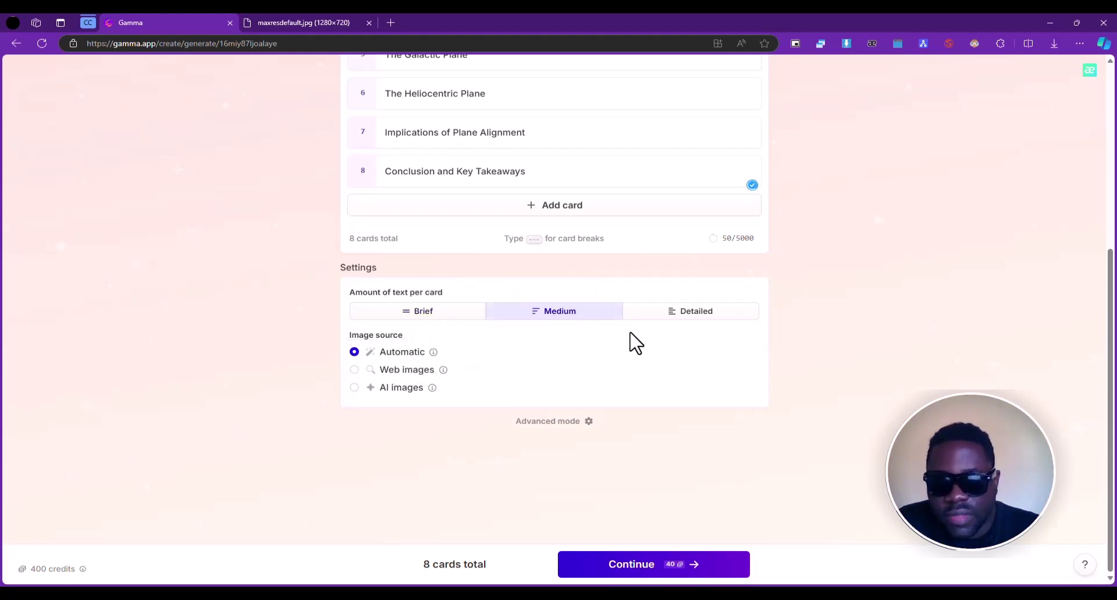
Try the Brief and Medium text amounts and set the amount of text per card to Detailed.
{"action": "left_click", "coordinate": [682, 315]}
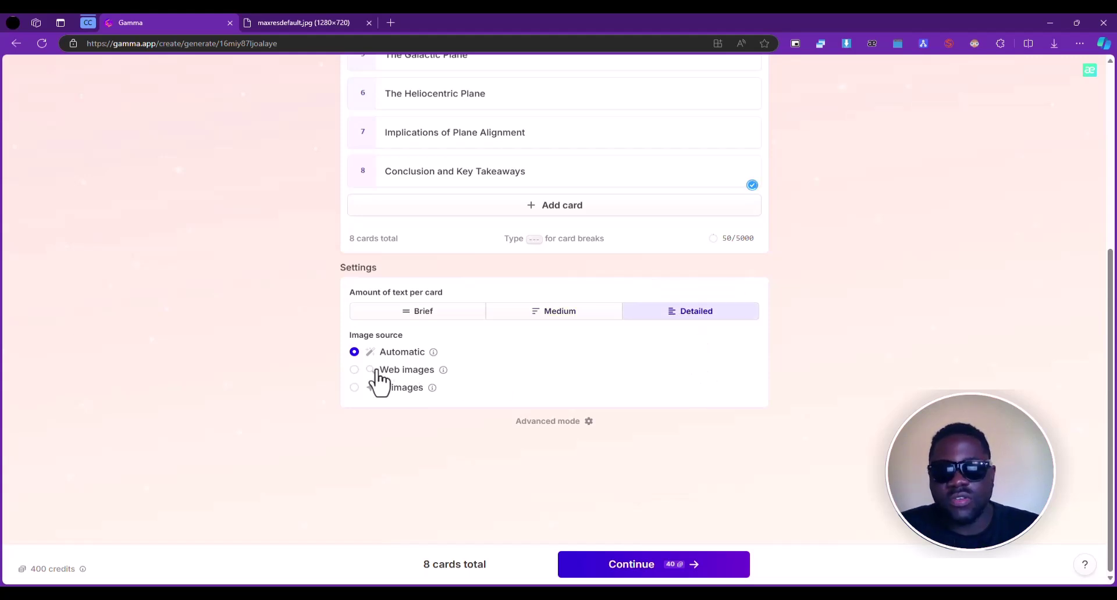
{"action": "left_click", "coordinate": [387, 315]}
{"action": "left_click", "coordinate": [552, 313]}
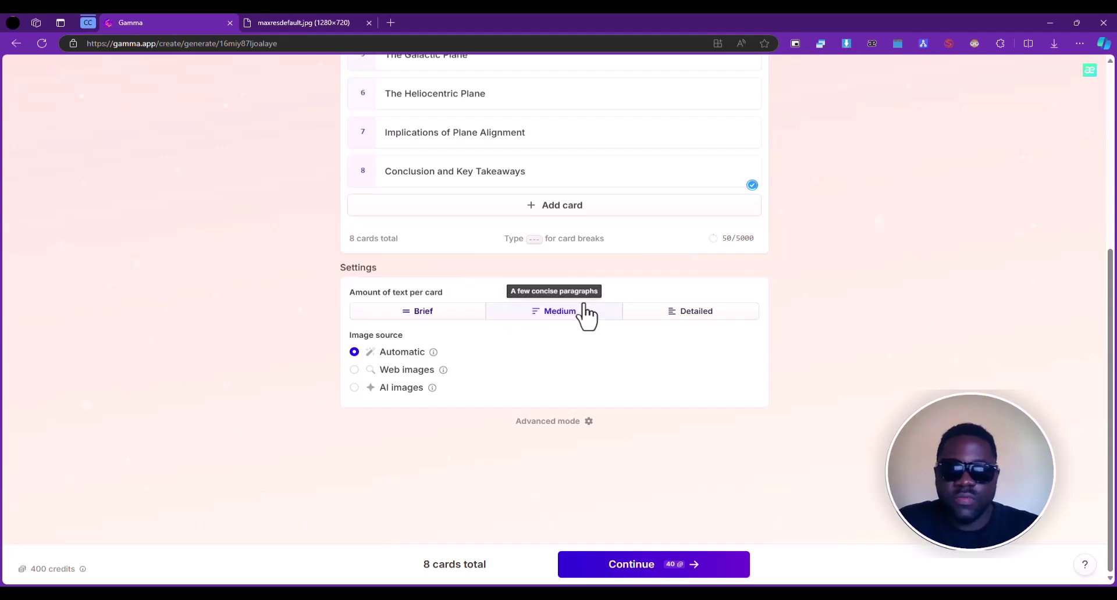
{"action": "left_click", "coordinate": [687, 327]}
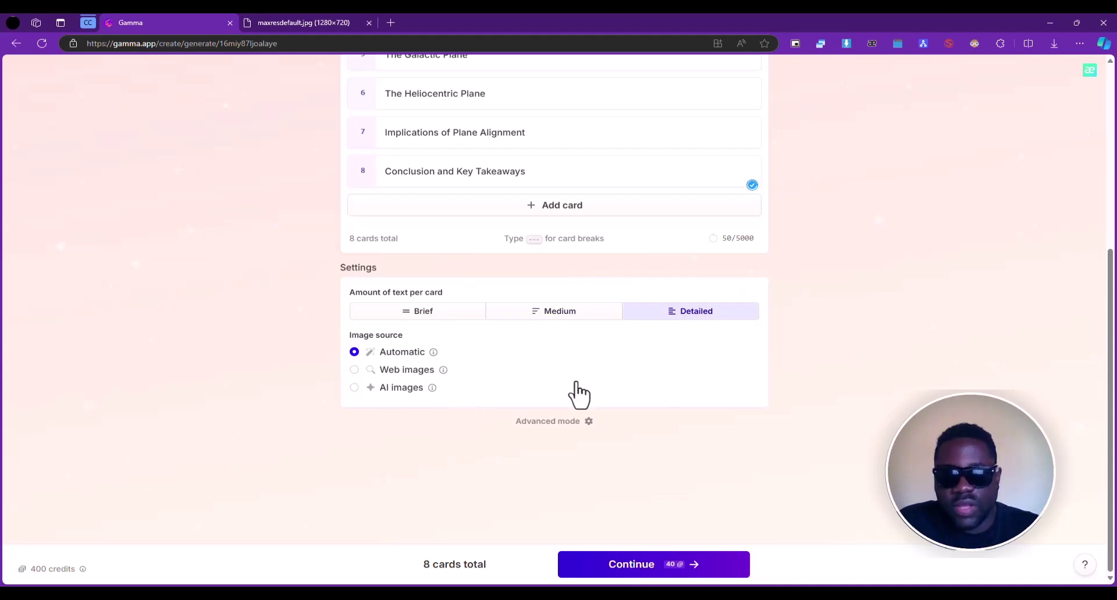
{"action": "scroll", "coordinate": [608, 205], "scroll_direction": "up", "scroll_amount": 5}
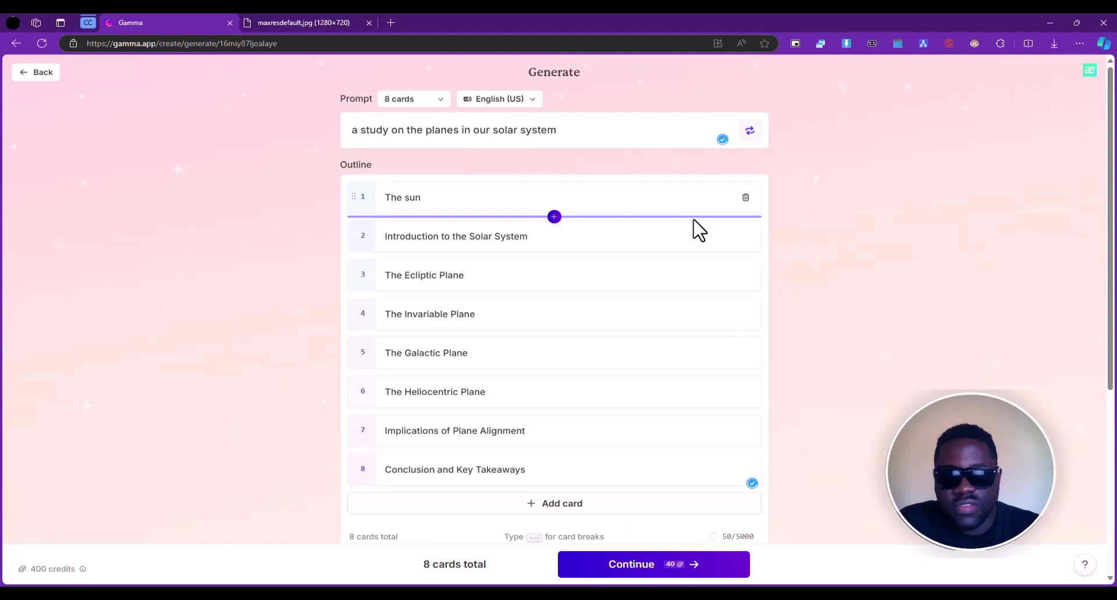
Accept the eight-card outline with its generation settings and continue to the theme selection.
{"action": "scroll", "coordinate": [759, 269], "scroll_direction": "down", "scroll_amount": 5}
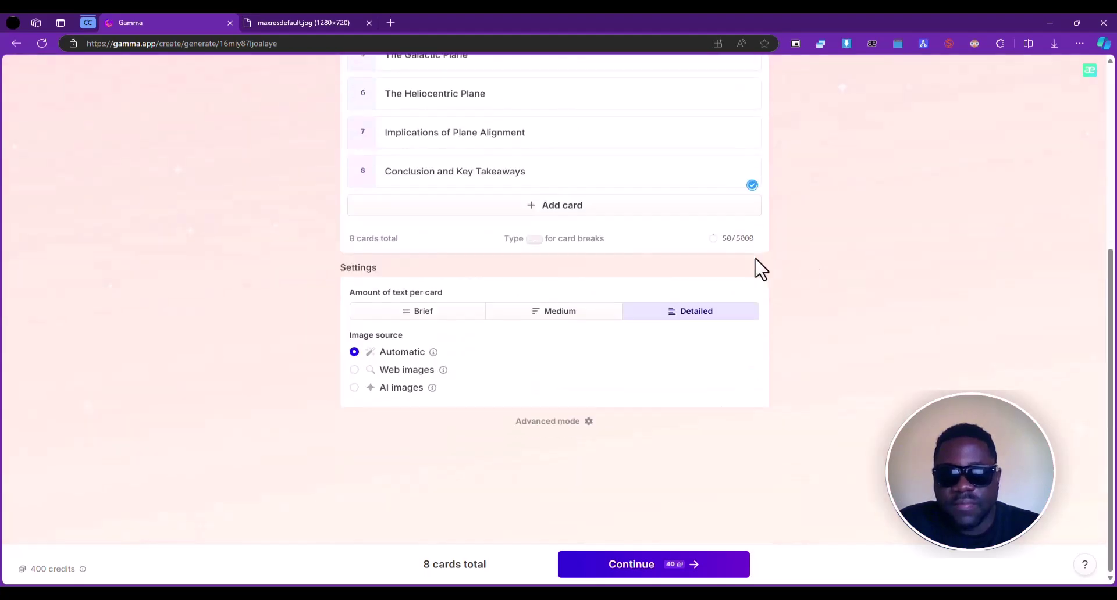
{"action": "left_click", "coordinate": [632, 576]}
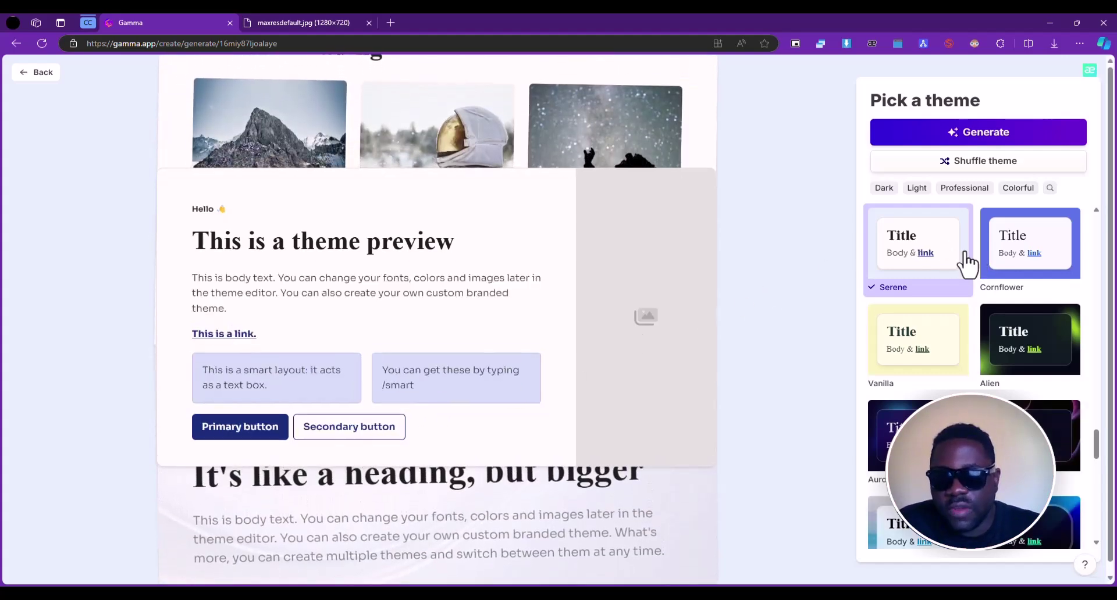
Try the burgundy theme, the Slate theme and the Iris theme on the preview.
{"action": "scroll", "coordinate": [1001, 279], "scroll_direction": "down", "scroll_amount": 5}
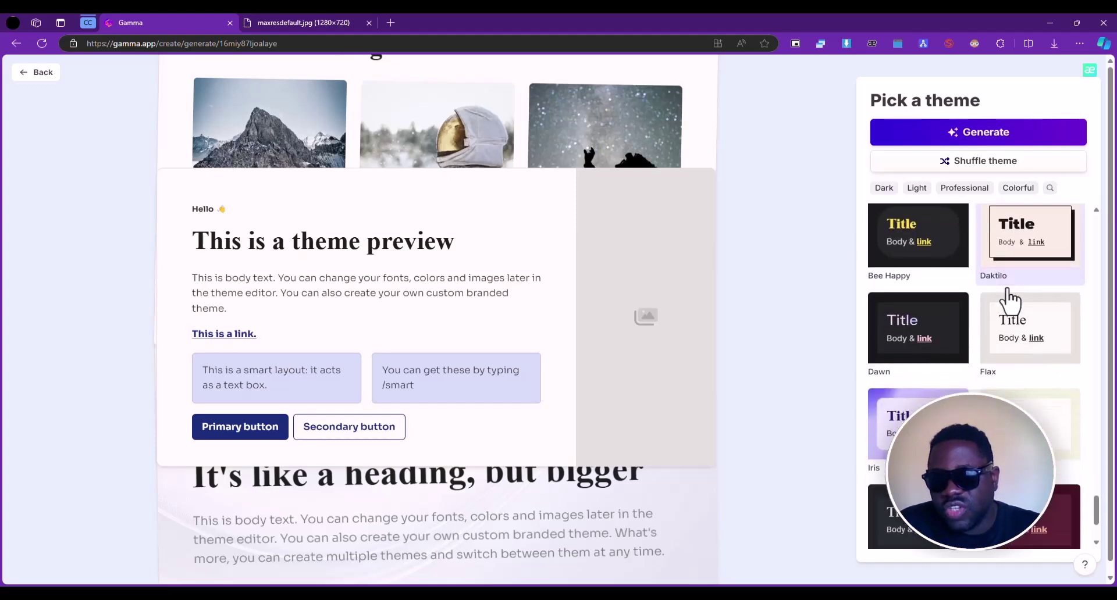
{"action": "scroll", "coordinate": [1006, 299], "scroll_direction": "down", "scroll_amount": 5}
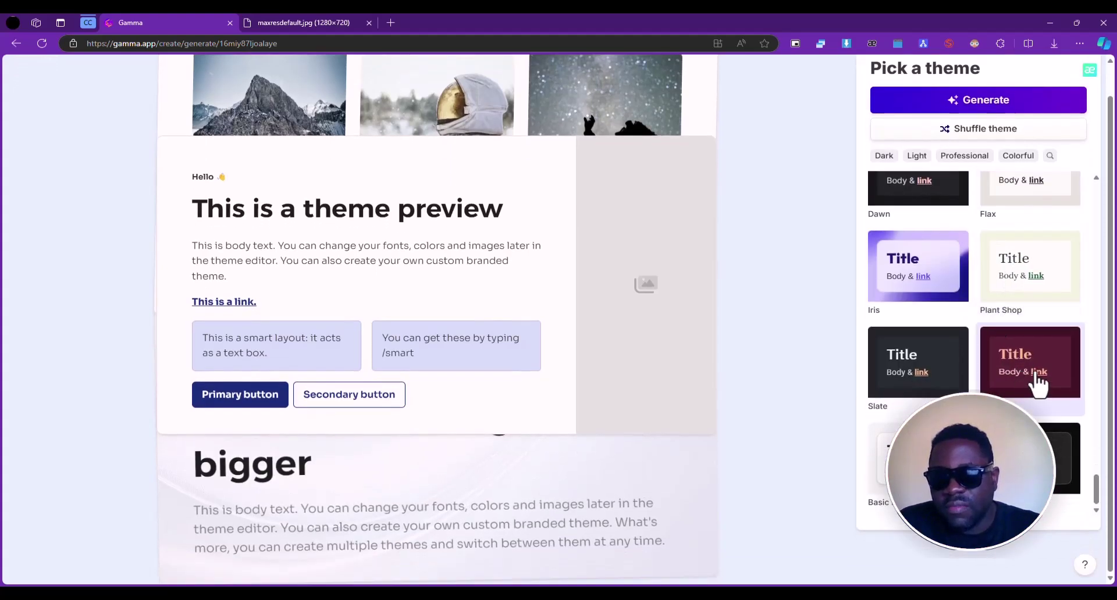
{"action": "left_click", "coordinate": [1039, 382]}
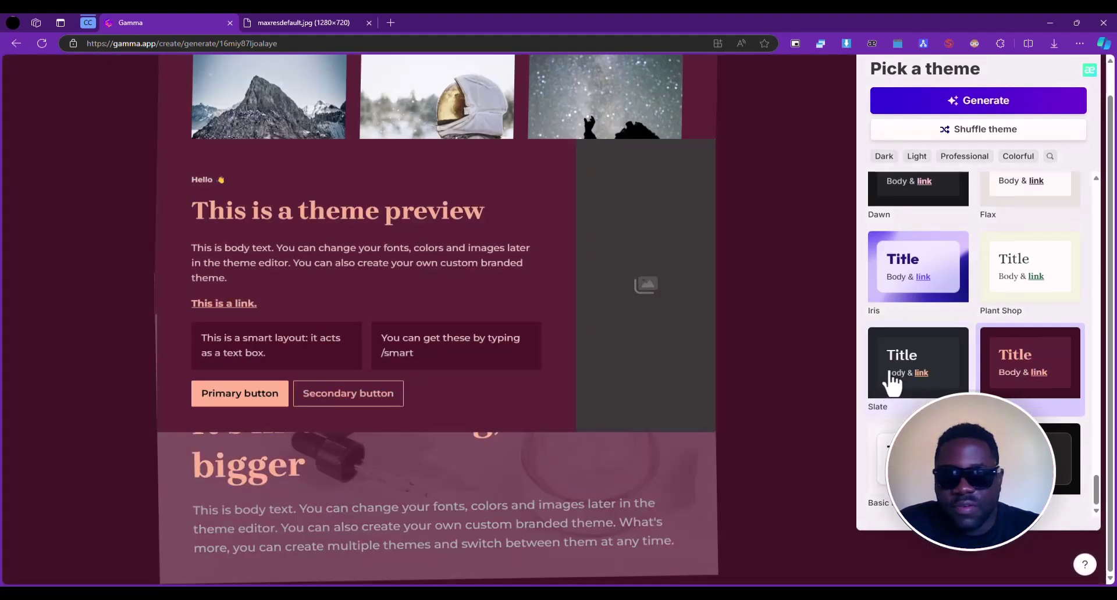
{"action": "left_click", "coordinate": [893, 381]}
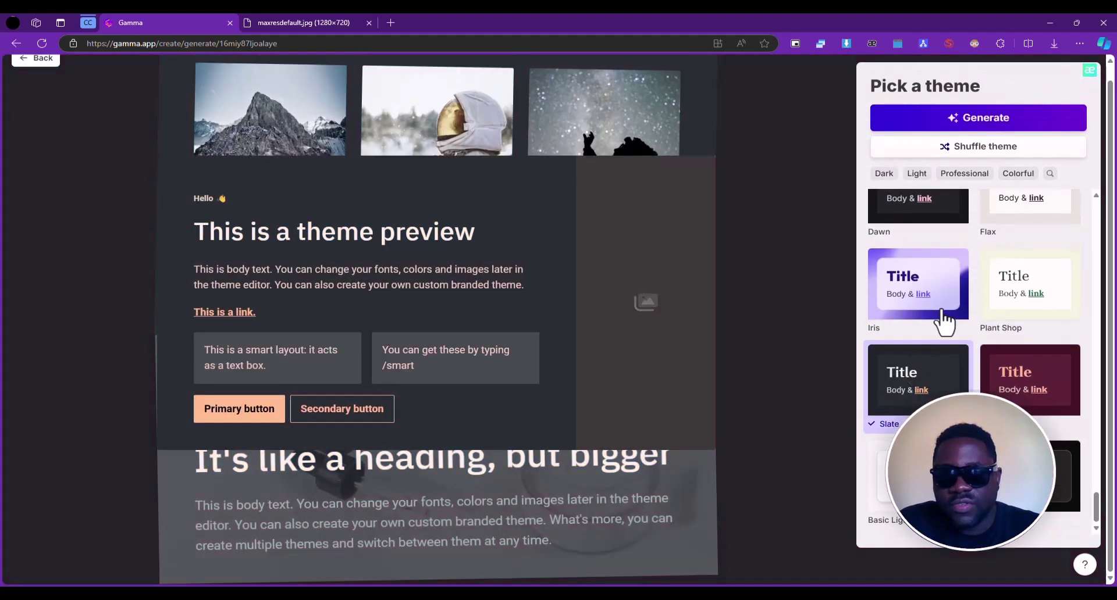
{"action": "left_click", "coordinate": [921, 300]}
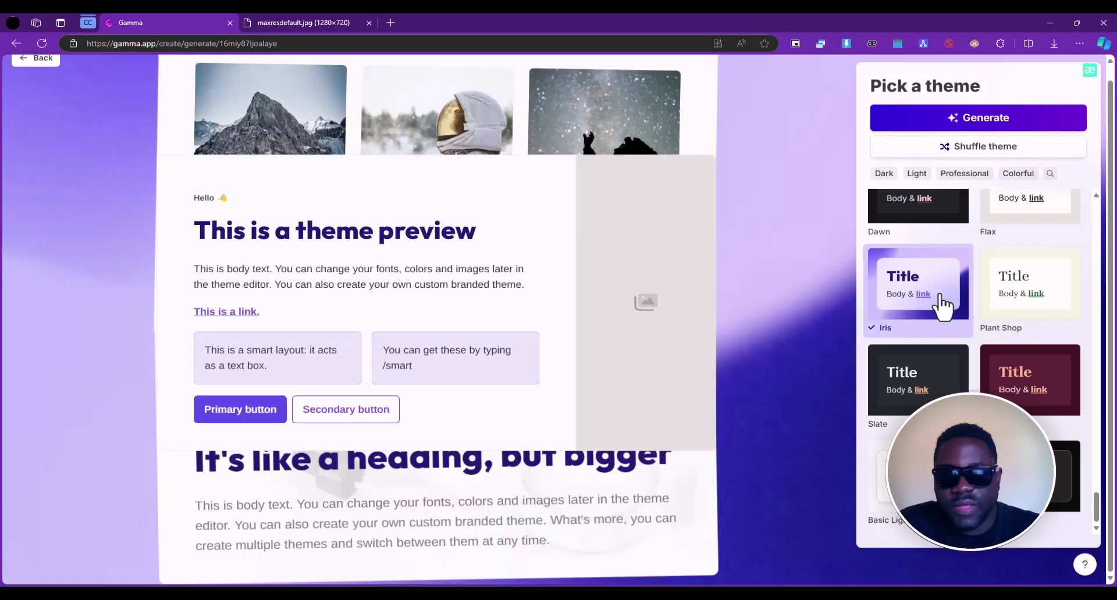
Try the black theme with red accents, the Flamingo theme and the Daktilo theme on the preview.
{"action": "scroll", "coordinate": [954, 308], "scroll_direction": "down", "scroll_amount": 5}
{"action": "scroll", "coordinate": [982, 307], "scroll_direction": "up", "scroll_amount": 5}
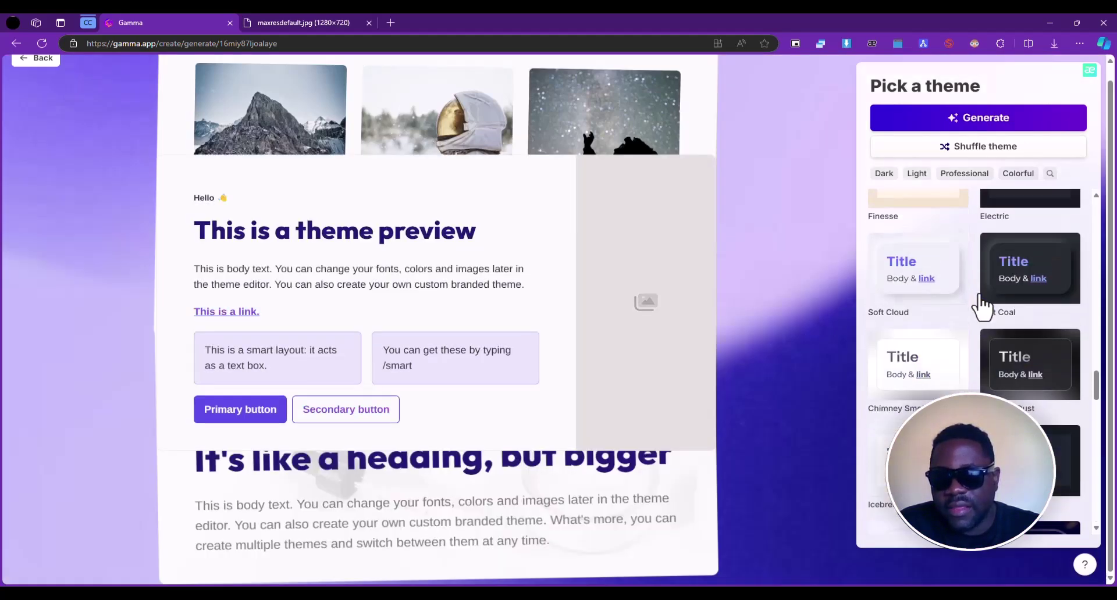
{"action": "scroll", "coordinate": [983, 307], "scroll_direction": "up", "scroll_amount": 2}
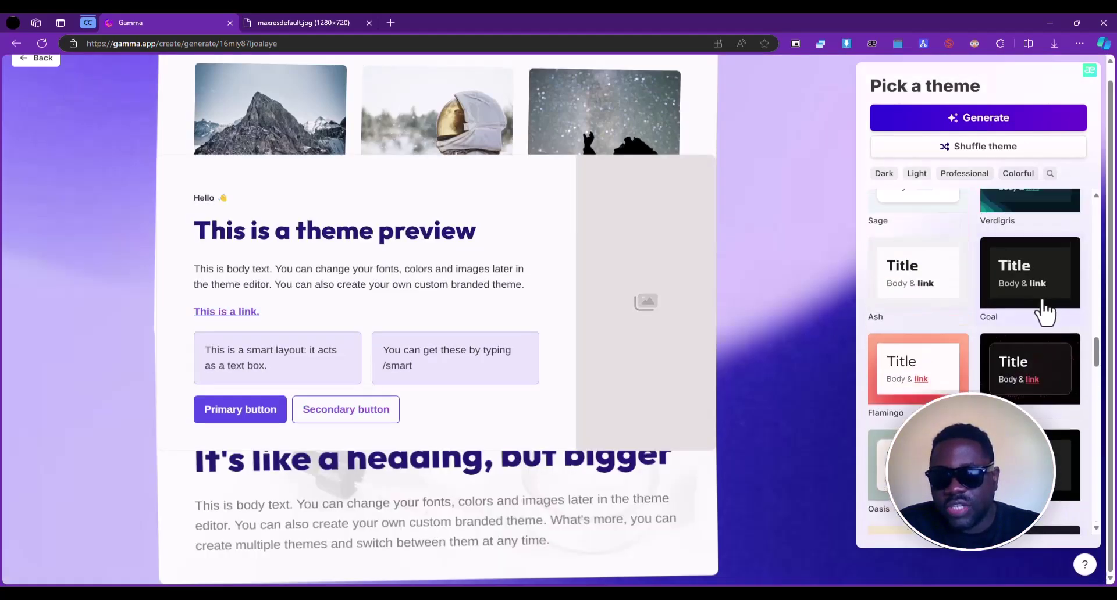
{"action": "left_click", "coordinate": [1019, 382]}
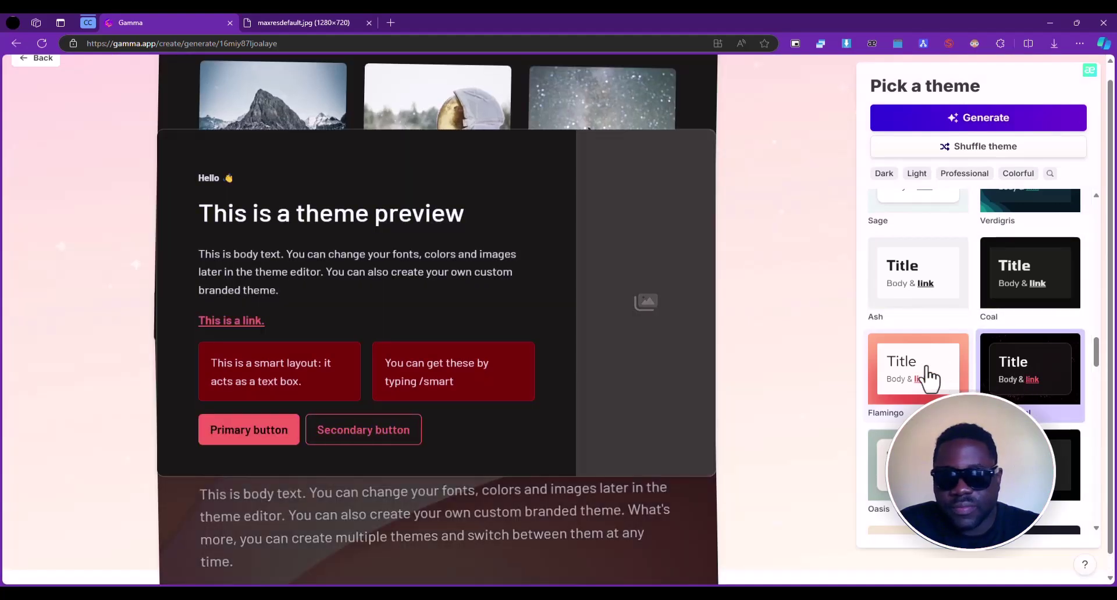
{"action": "left_click", "coordinate": [924, 379]}
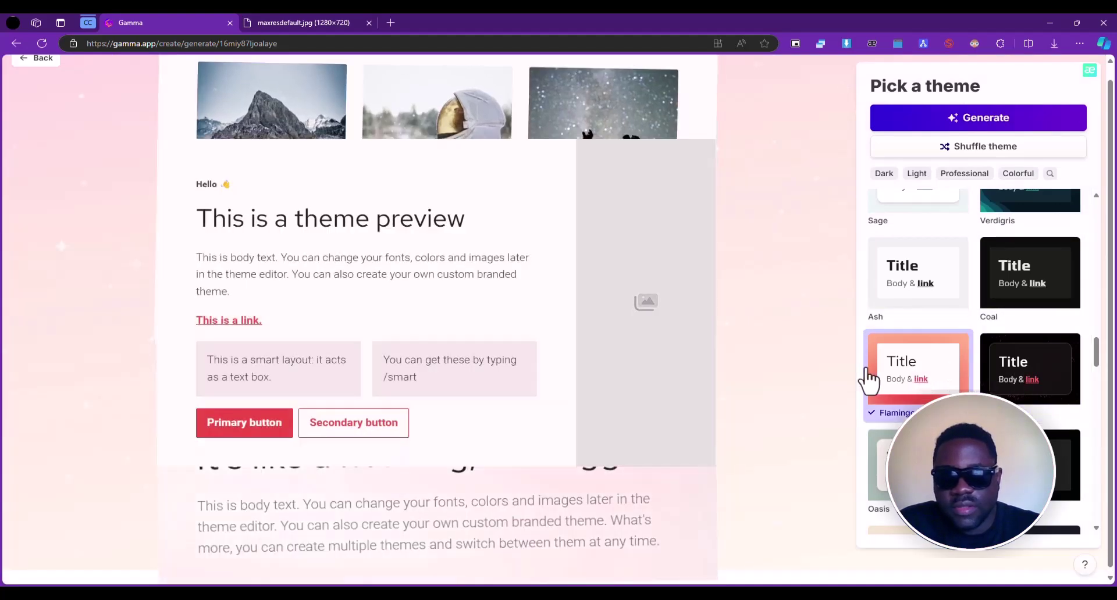
{"action": "scroll", "coordinate": [1046, 319], "scroll_direction": "down", "scroll_amount": 10}
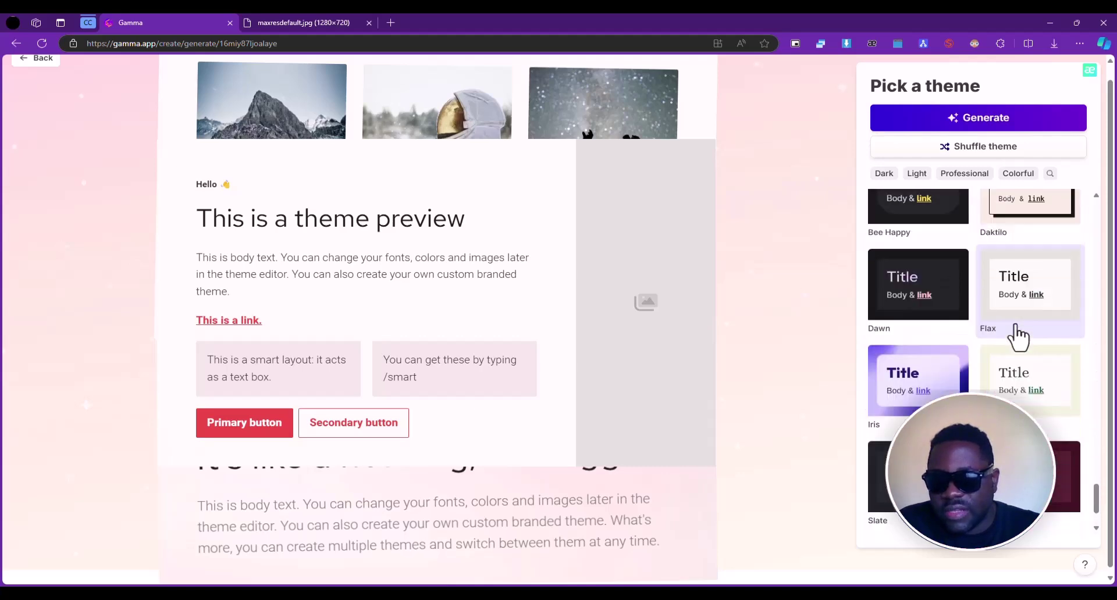
{"action": "left_click", "coordinate": [1010, 361]}
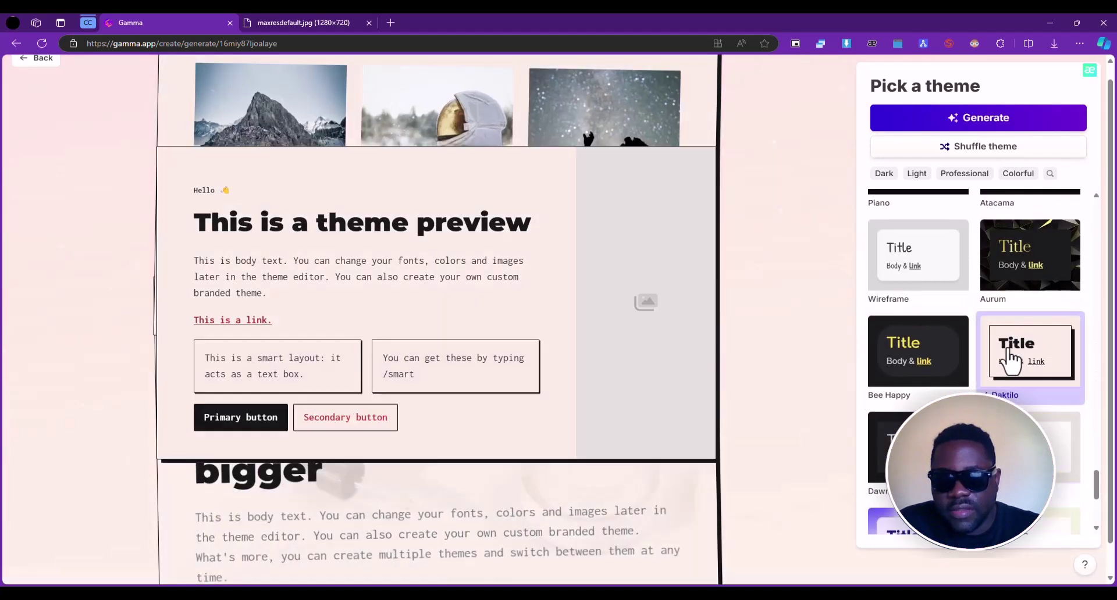
Choose the Bee Happy theme and generate the presentation.
{"action": "scroll", "coordinate": [931, 369], "scroll_direction": "down", "scroll_amount": 2}
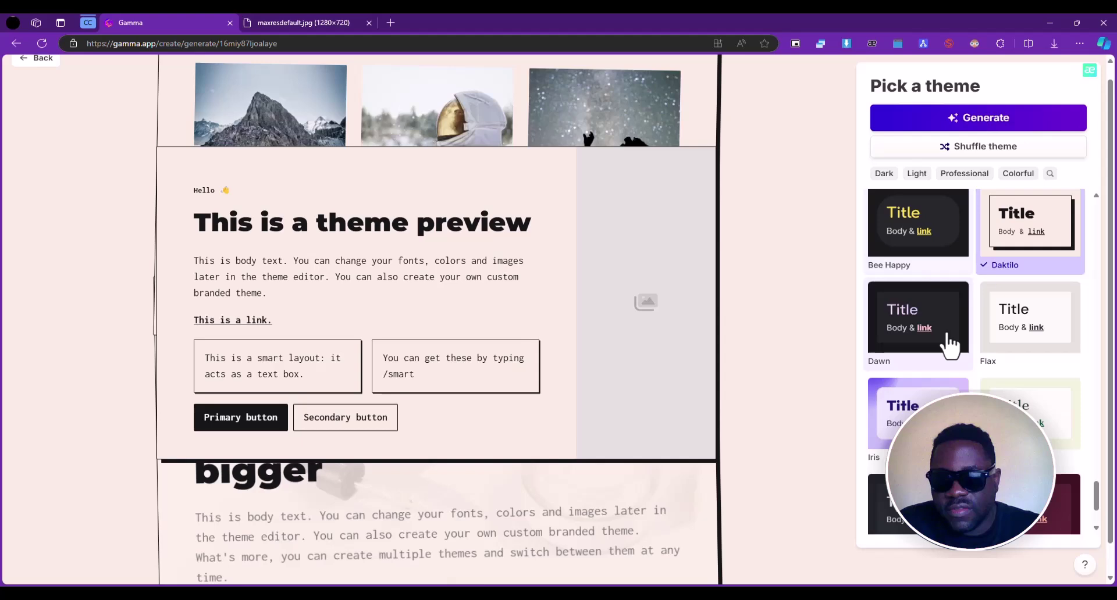
{"action": "left_click", "coordinate": [926, 259]}
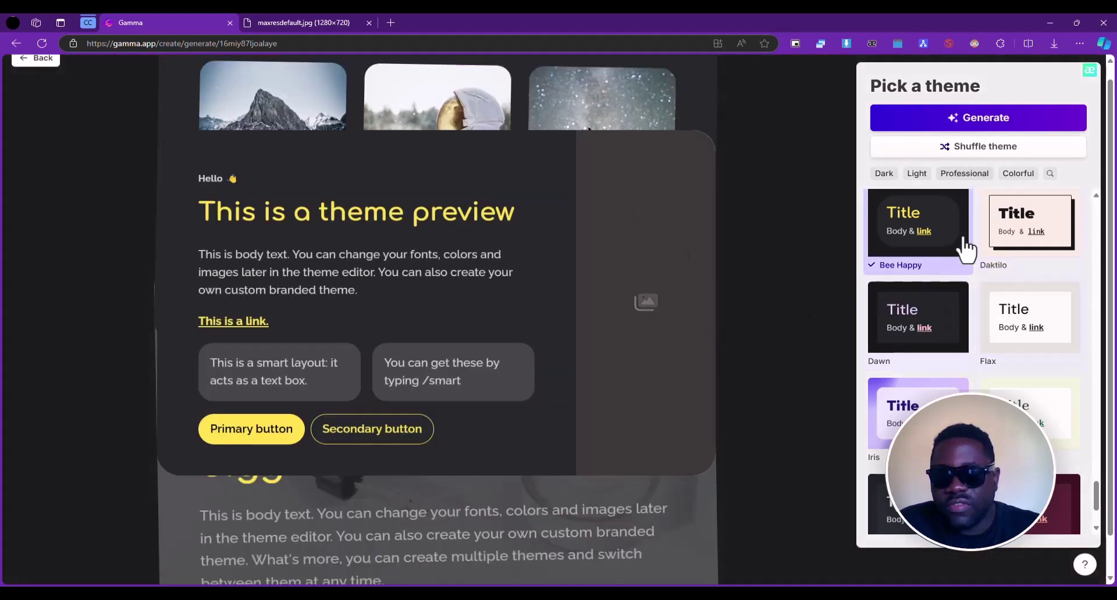
{"action": "left_click", "coordinate": [963, 118]}
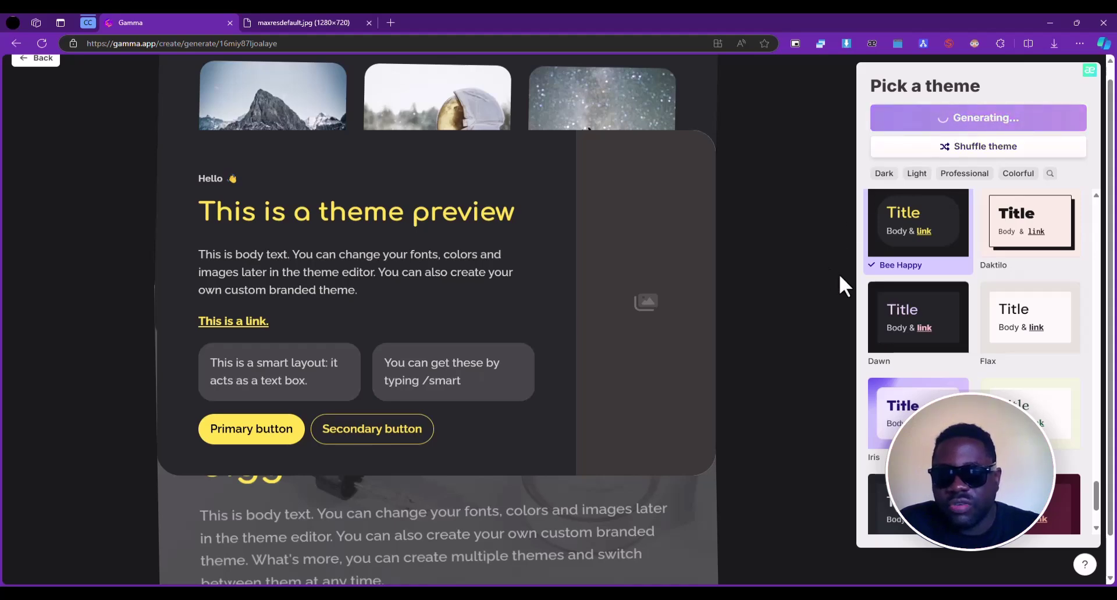